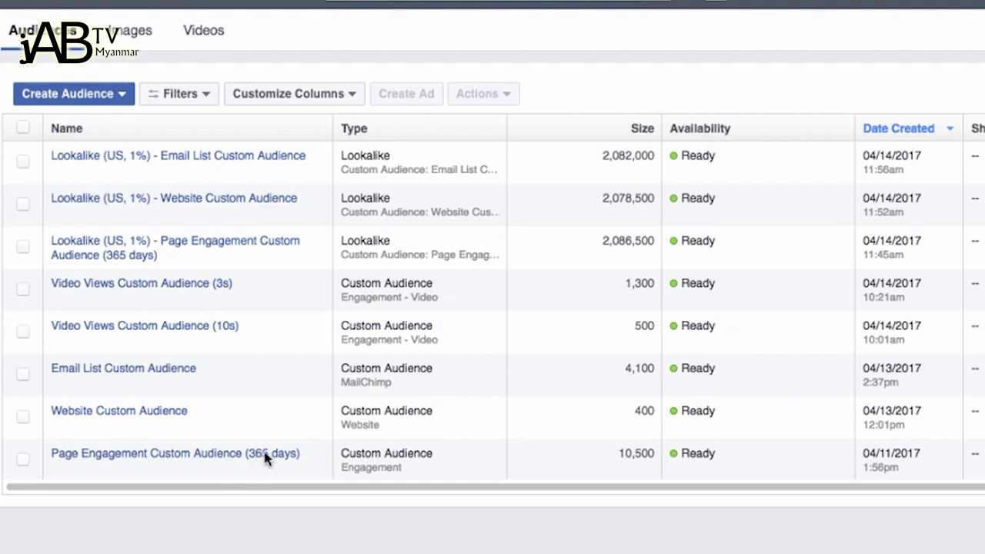
Step: Compare the sizes of the Page Engagement Custom Audience (365 days) and its US 1% lookalike audience
{"action": "left_click_drag", "start_coordinate": [625, 454], "coordinate": [657, 451]}
{"action": "left_click_drag", "start_coordinate": [599, 236], "coordinate": [654, 229]}
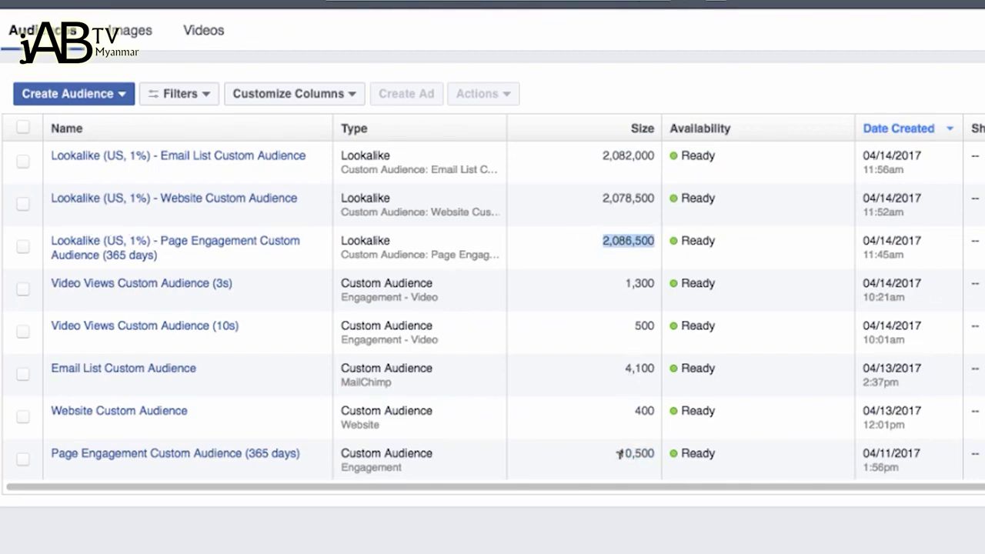
{"action": "left_click_drag", "start_coordinate": [619, 452], "coordinate": [654, 445]}
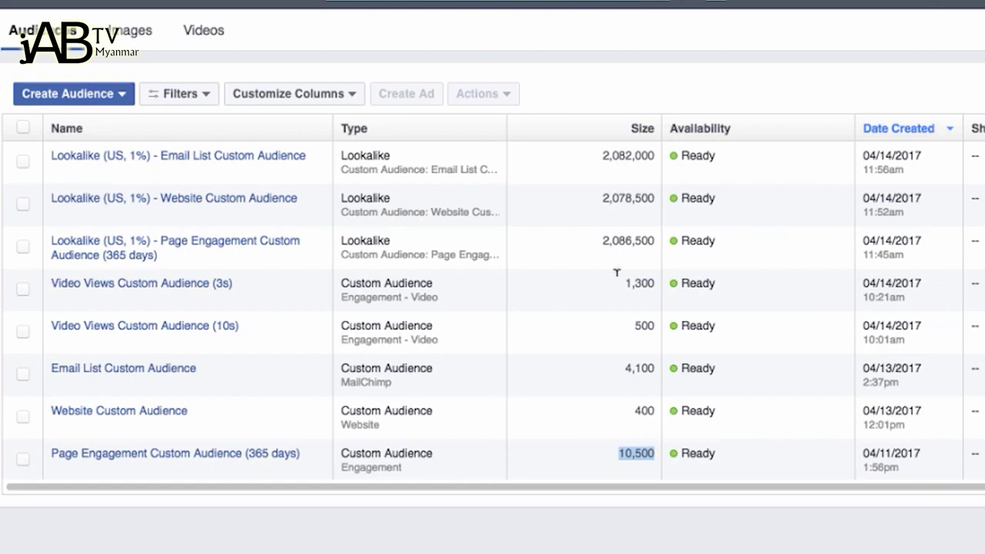
{"action": "left_click_drag", "start_coordinate": [601, 238], "coordinate": [652, 234]}
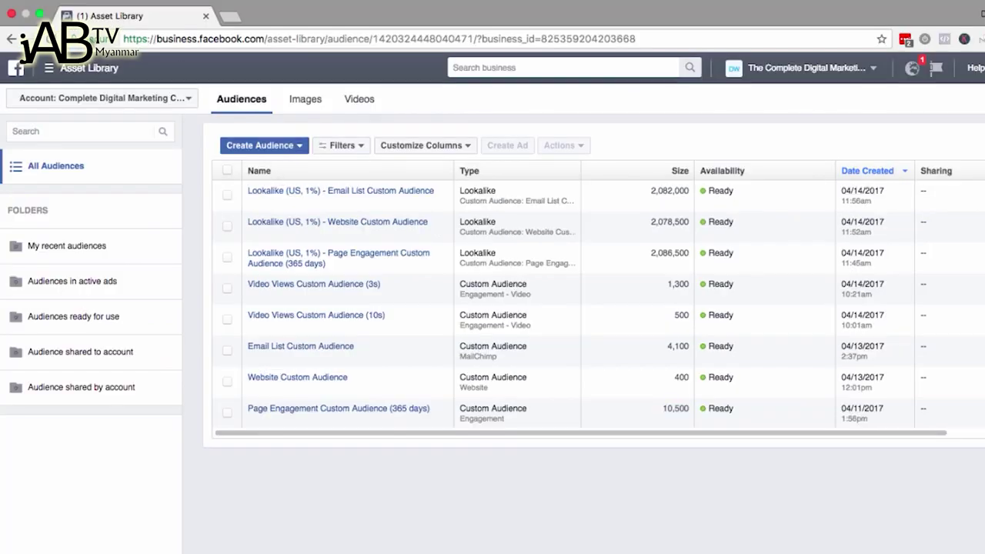
Step: Start a new lookalike audience from Audiences with Page Engagement Custom Audience (365 days) as its source
{"action": "left_click", "coordinate": [49, 71]}
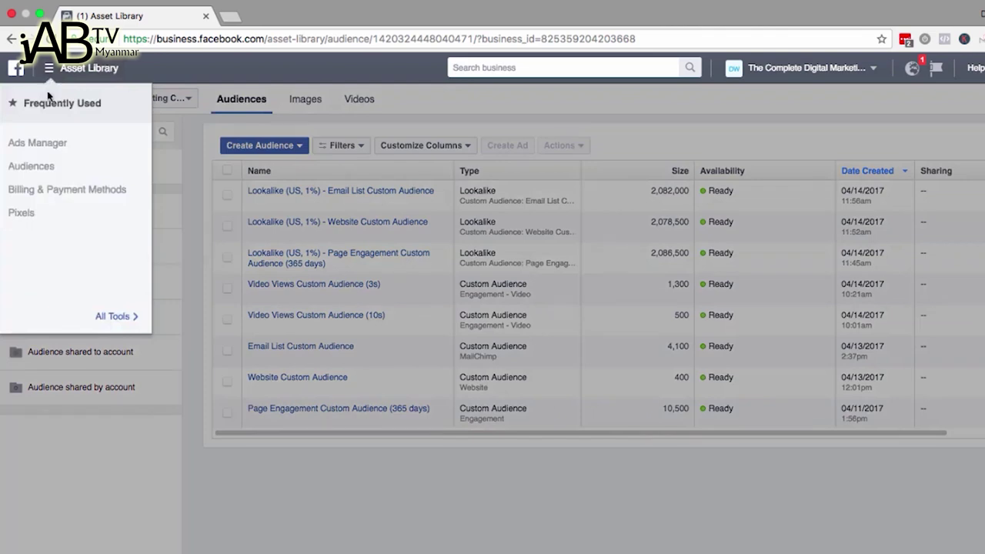
{"action": "left_click", "coordinate": [38, 166]}
{"action": "left_click", "coordinate": [290, 148]}
{"action": "left_click", "coordinate": [278, 181]}
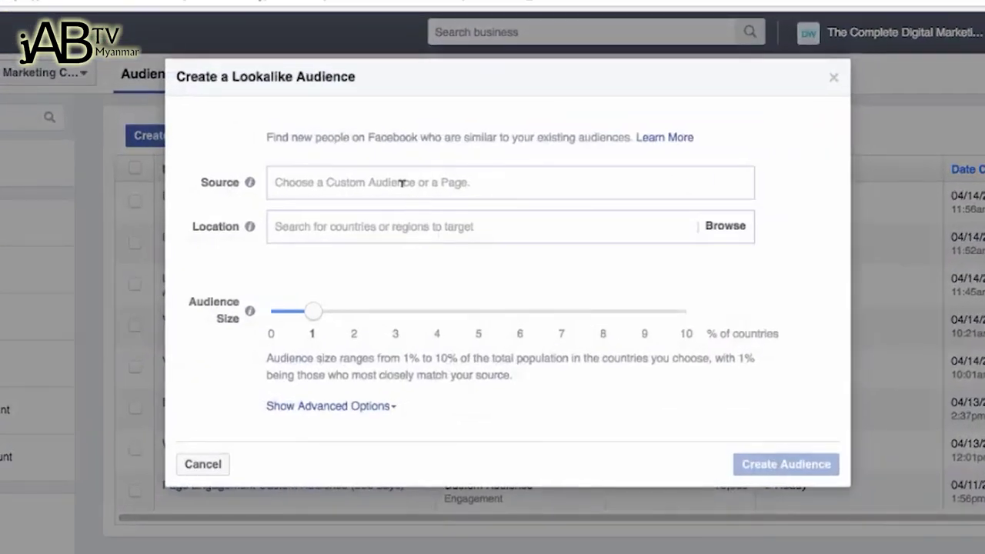
{"action": "left_click", "coordinate": [401, 182]}
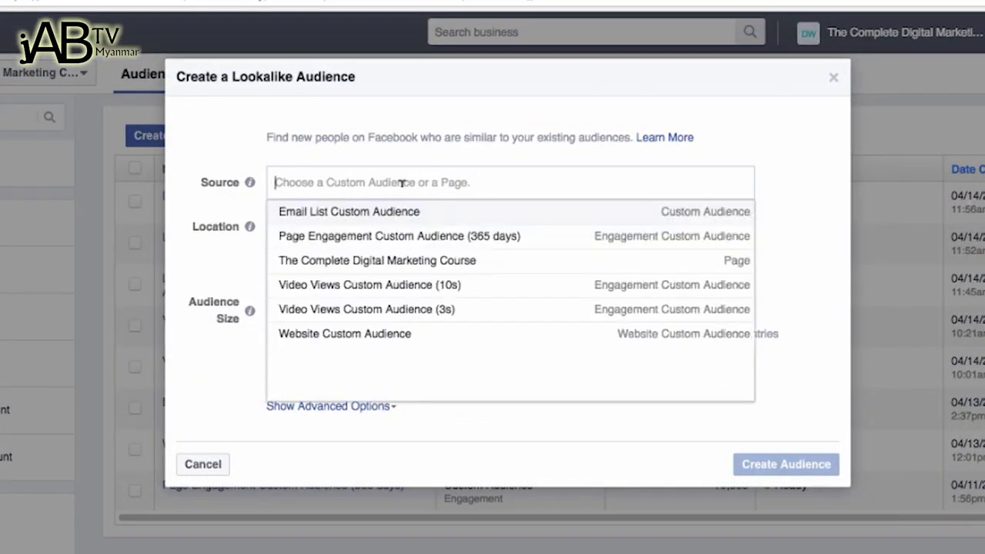
{"action": "left_click", "coordinate": [401, 239]}
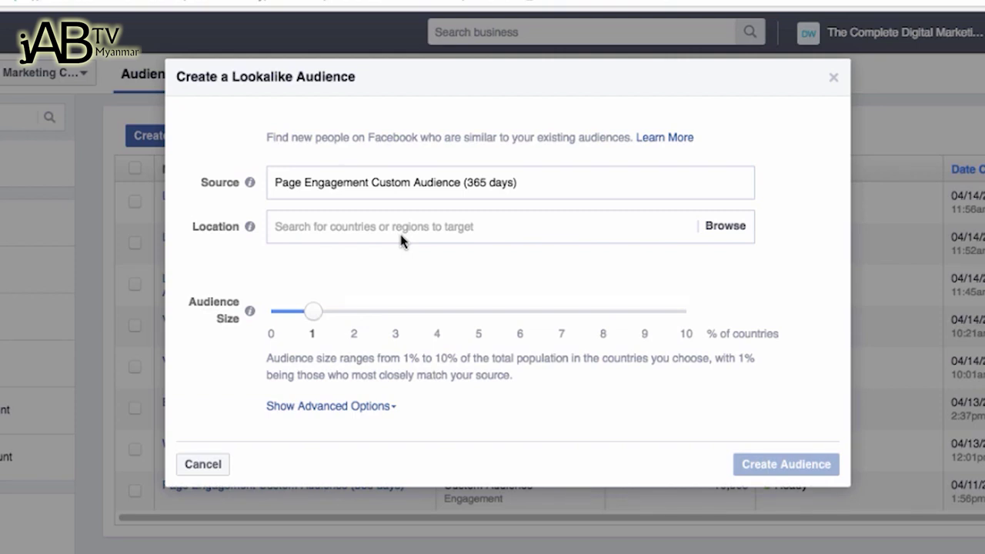
Step: Set the lookalike audience's location to United States
{"action": "left_click", "coordinate": [391, 235]}
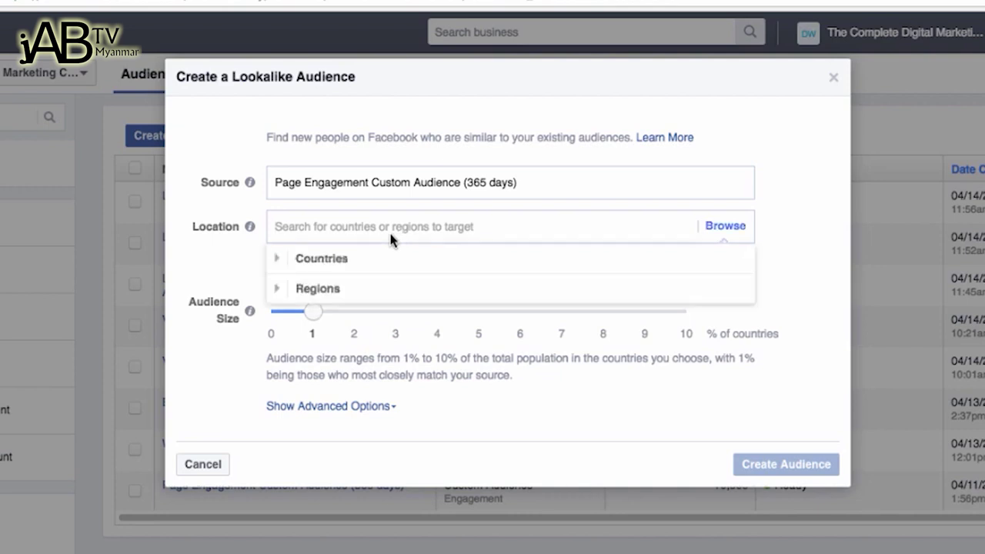
{"action": "type", "text": "united"}
{"action": "left_click", "coordinate": [368, 323]}
{"action": "left_click", "coordinate": [797, 312]}
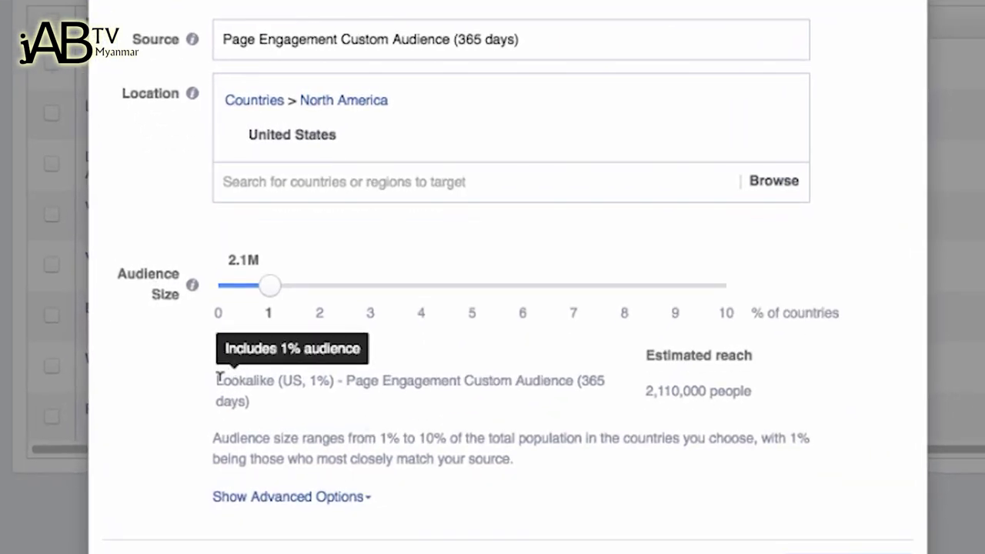
Step: Preview the estimated reach at audience sizes of 2% and 10%, and return the size to 1%
{"action": "double_click", "coordinate": [305, 462]}
{"action": "left_click_drag", "start_coordinate": [283, 377], "coordinate": [325, 299]}
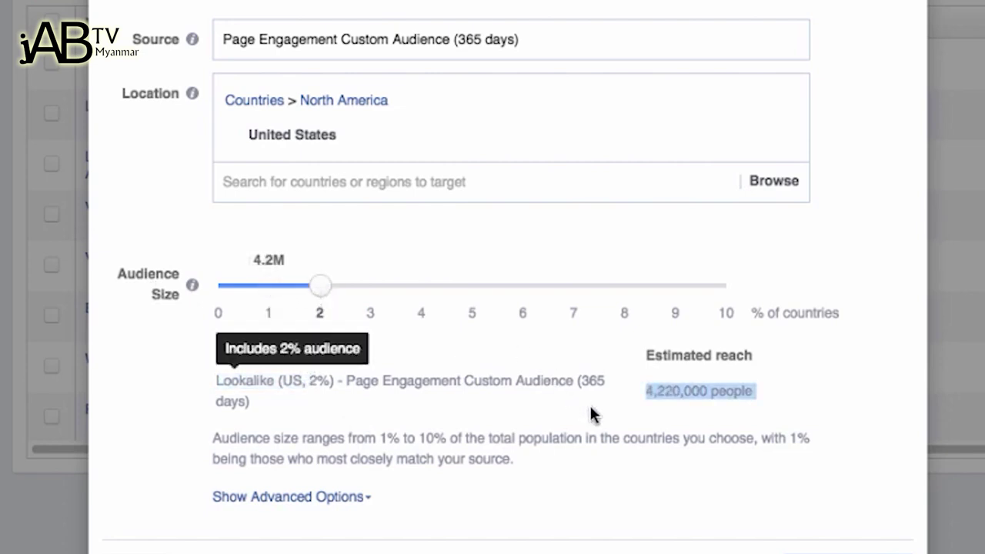
{"action": "left_click", "coordinate": [726, 289]}
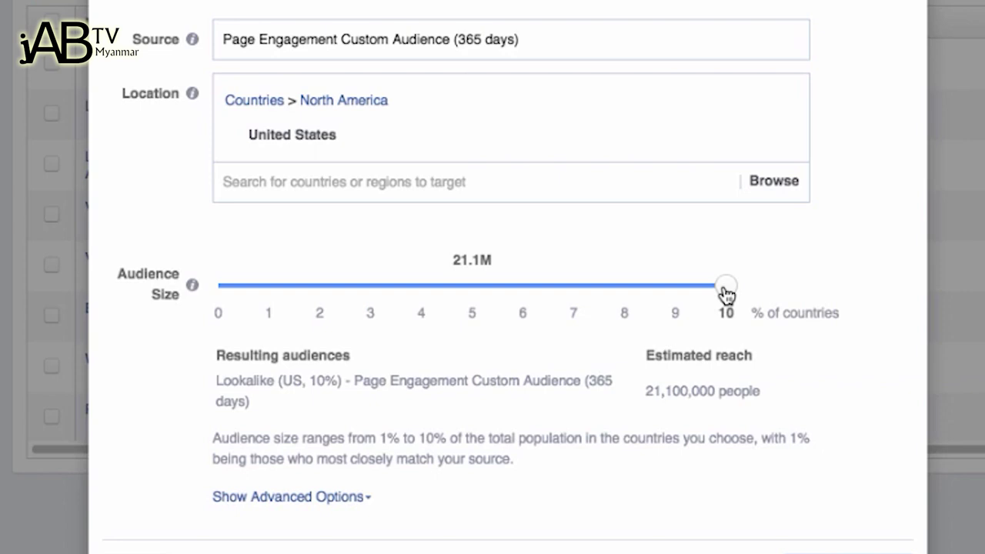
{"action": "left_click_drag", "start_coordinate": [726, 290], "coordinate": [274, 295]}
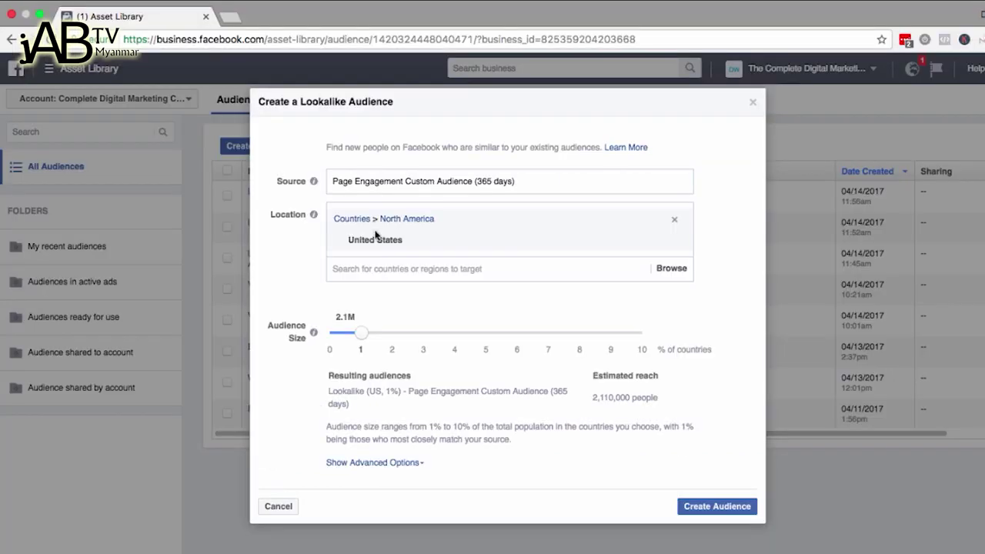
Step: Try to create the United States lookalike, and create it with Canada as the location instead
{"action": "left_click", "coordinate": [709, 509]}
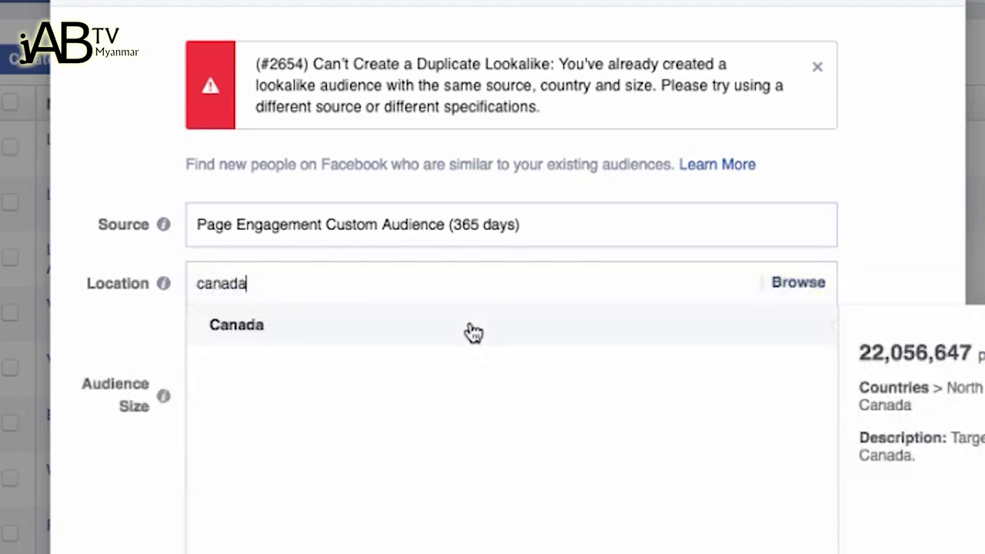
{"action": "left_click", "coordinate": [473, 332]}
{"action": "left_click", "coordinate": [714, 547]}
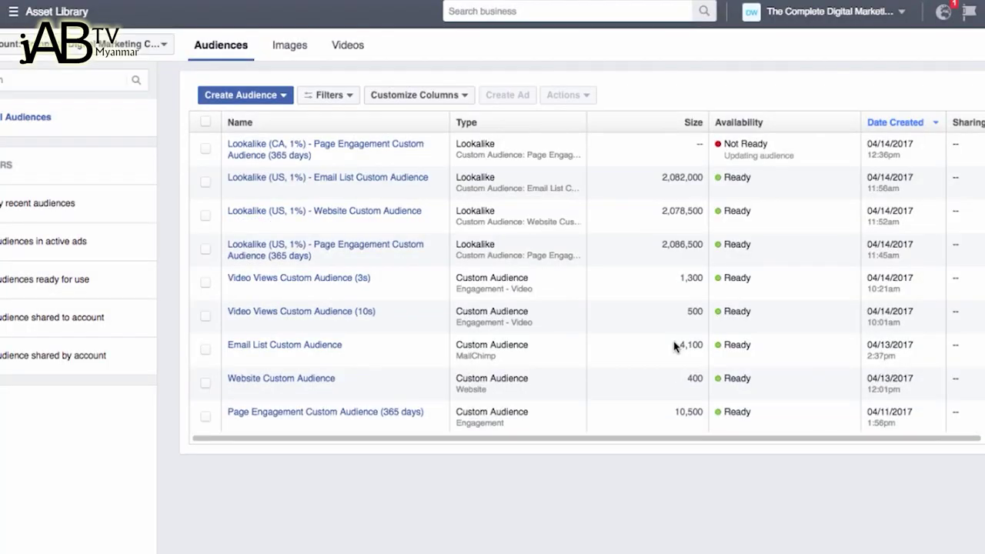
Step: Check the availability of the Canada lookalike audience and open the creation of a custom audience
{"action": "left_click_drag", "start_coordinate": [746, 154], "coordinate": [795, 155]}
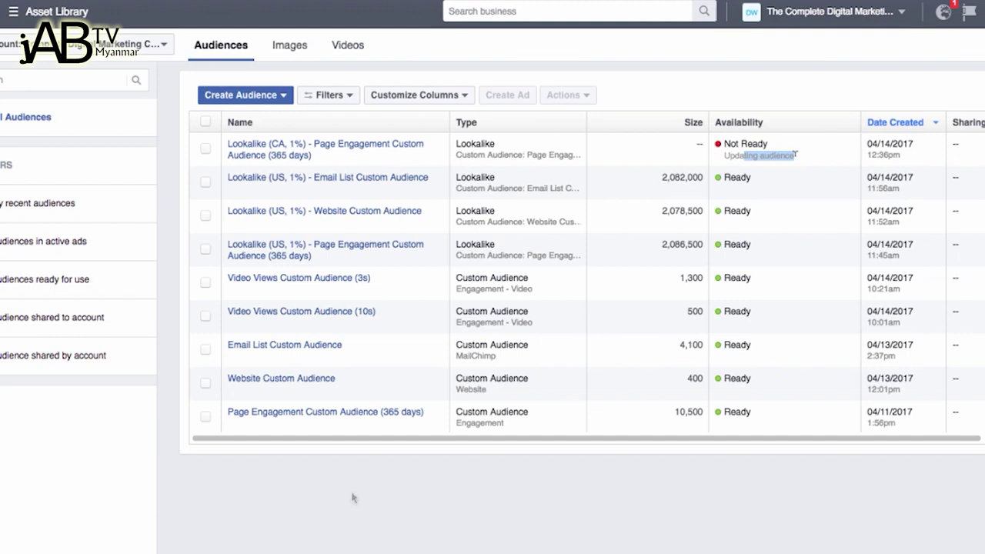
{"action": "left_click", "coordinate": [269, 95]}
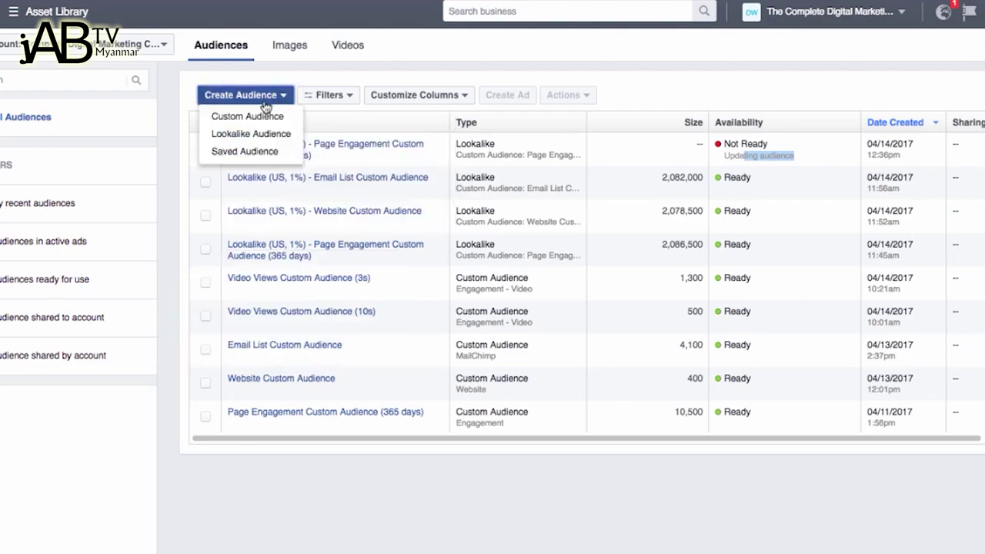
{"action": "left_click", "coordinate": [263, 116]}
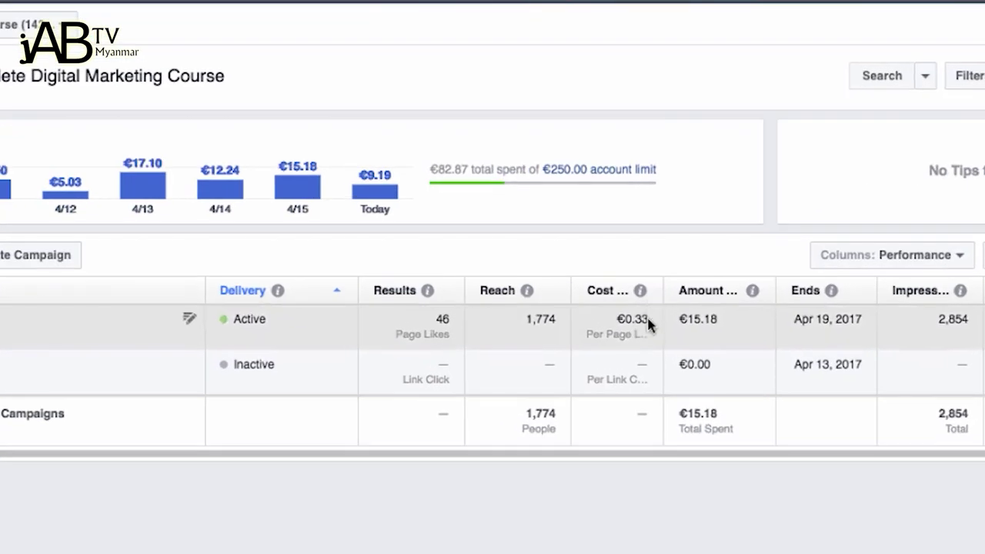
Step: Examine the active campaign's cost per page like and results, and display the list of all ads
{"action": "left_click_drag", "start_coordinate": [649, 323], "coordinate": [612, 317]}
{"action": "left_click_drag", "start_coordinate": [449, 319], "coordinate": [432, 315]}
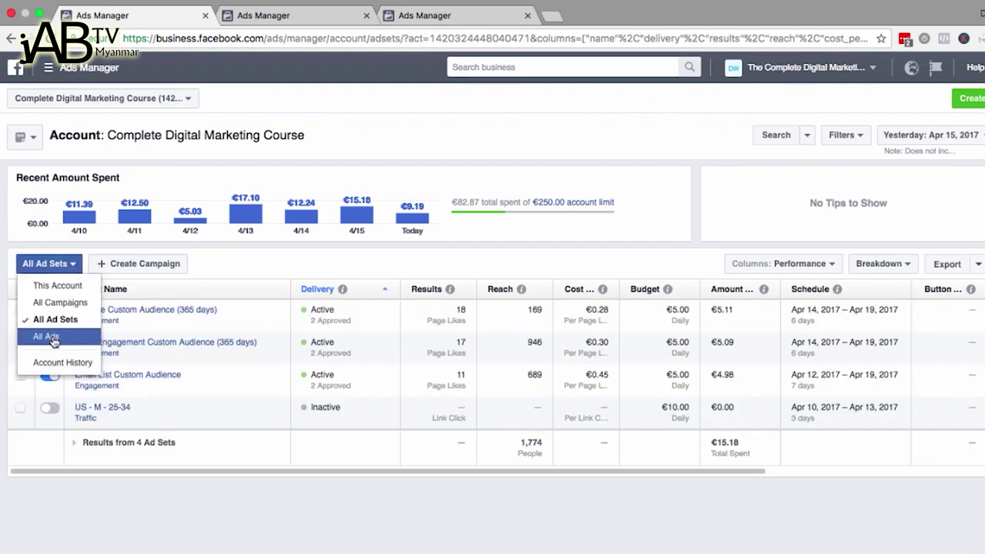
{"action": "left_click", "coordinate": [47, 337]}
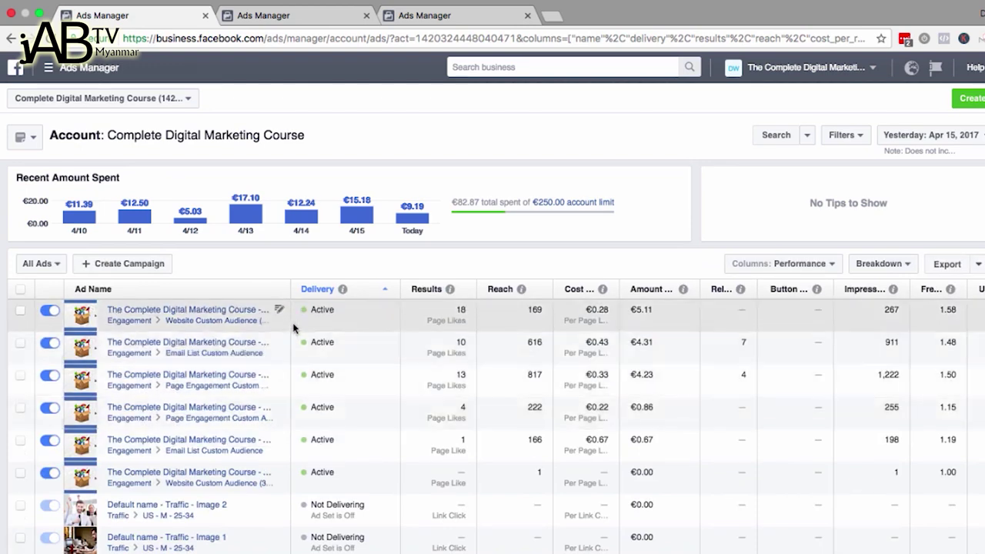
Step: Open the first ad, which targets the Website Custom Audience, for editing and examine its creative text
{"action": "left_click", "coordinate": [279, 310]}
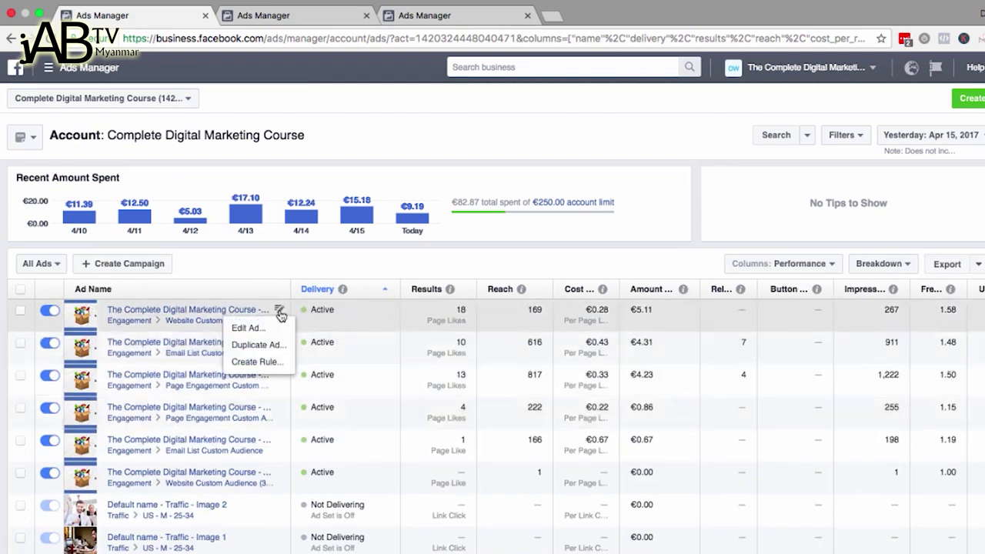
{"action": "left_click", "coordinate": [280, 311]}
{"action": "left_click", "coordinate": [248, 328]}
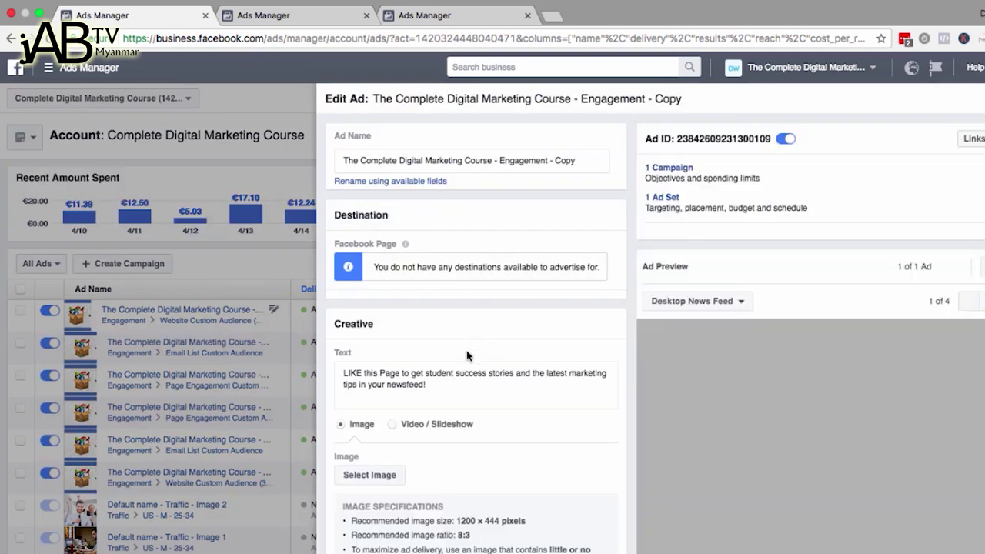
{"action": "left_click_drag", "start_coordinate": [343, 364], "coordinate": [406, 361]}
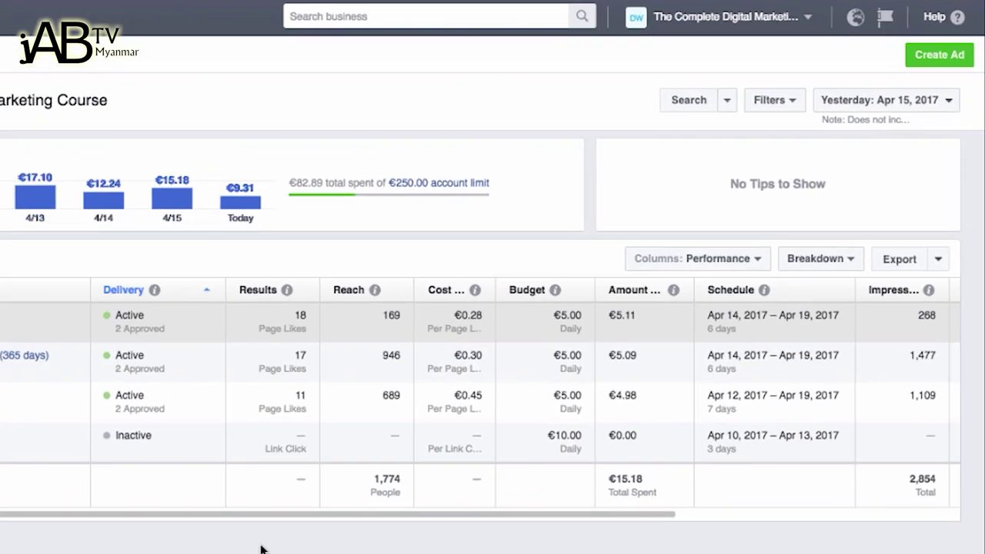
Step: Start a new ad campaign with the Engagement objective and Page likes as the engagement type
{"action": "left_click", "coordinate": [940, 54]}
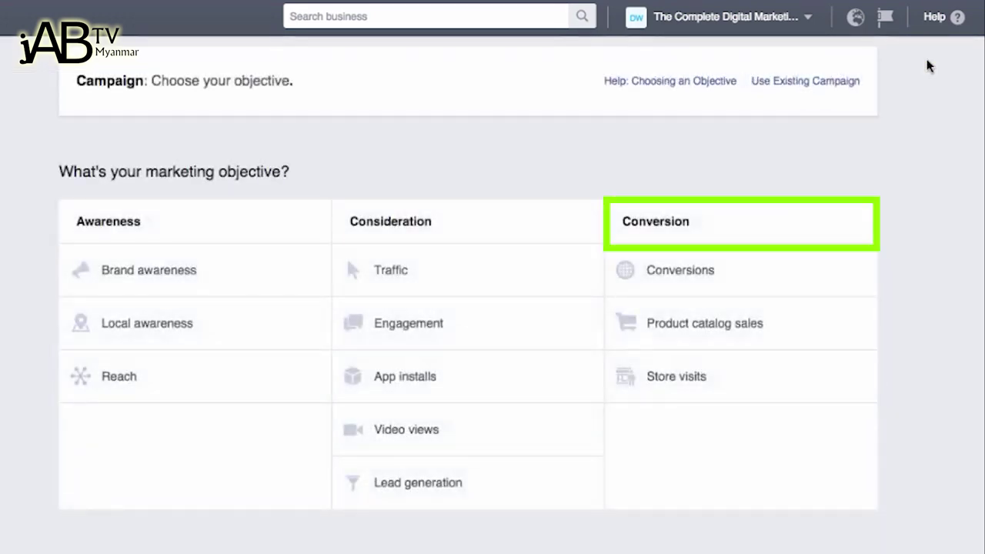
{"action": "left_click", "coordinate": [475, 330]}
{"action": "left_click", "coordinate": [419, 437]}
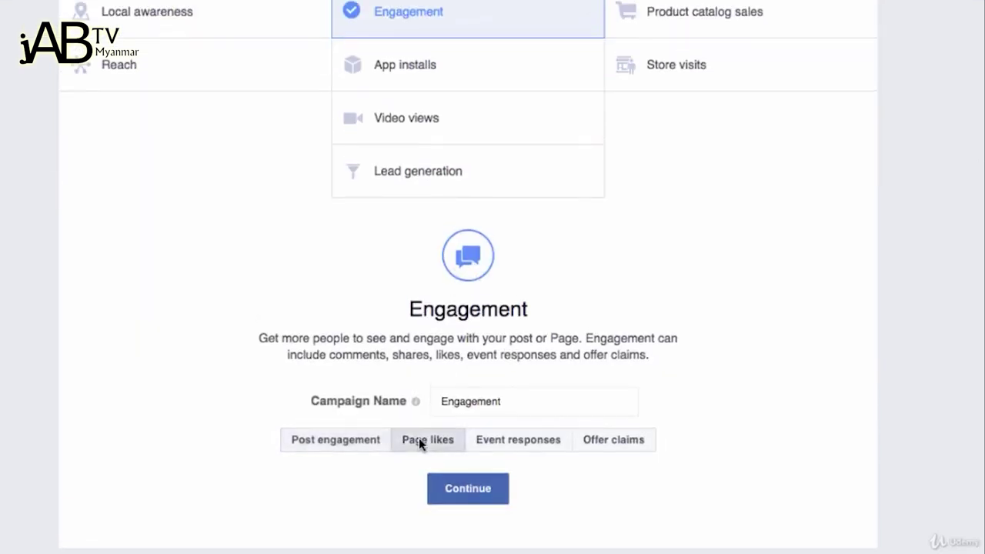
{"action": "left_click", "coordinate": [448, 491]}
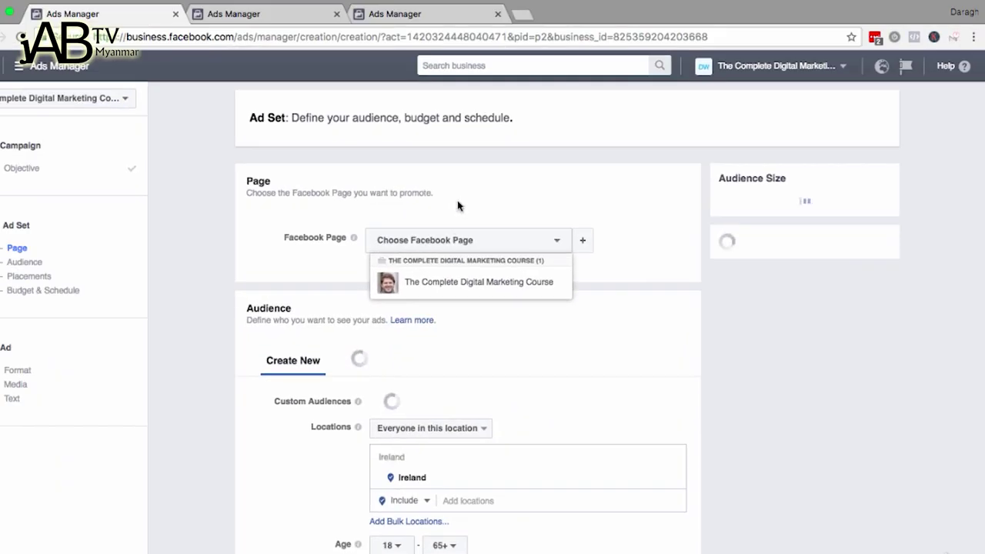
Step: Choose The Complete Digital Marketing Course as the Facebook Page and add Website Custom Audience to the ad set's targeting
{"action": "left_click", "coordinate": [359, 200]}
{"action": "left_click", "coordinate": [449, 356]}
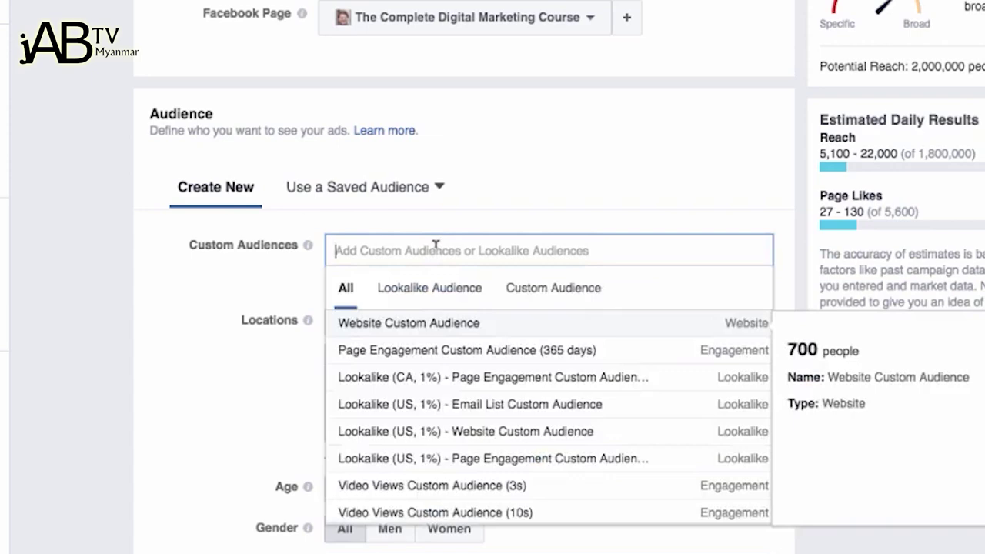
{"action": "left_click", "coordinate": [439, 319]}
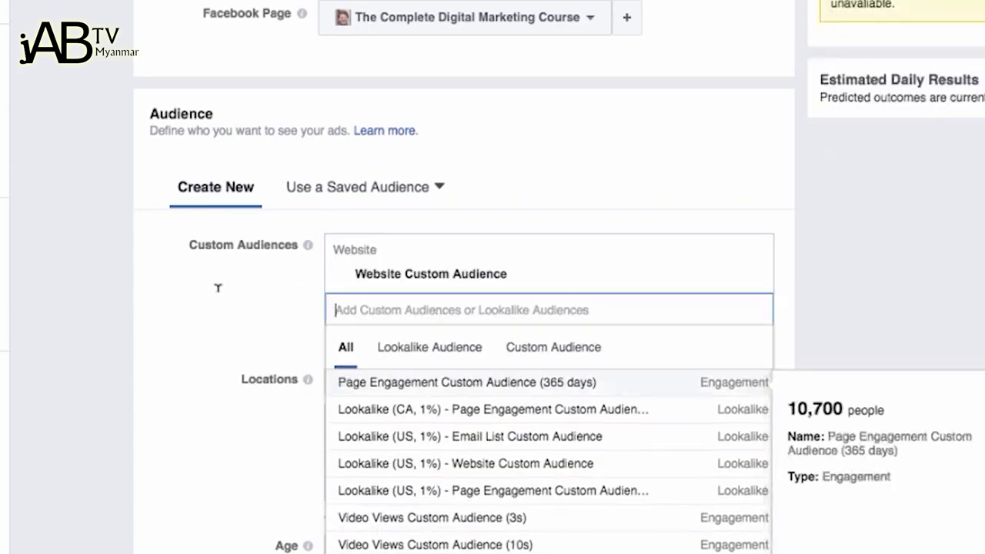
{"action": "left_click", "coordinate": [217, 300]}
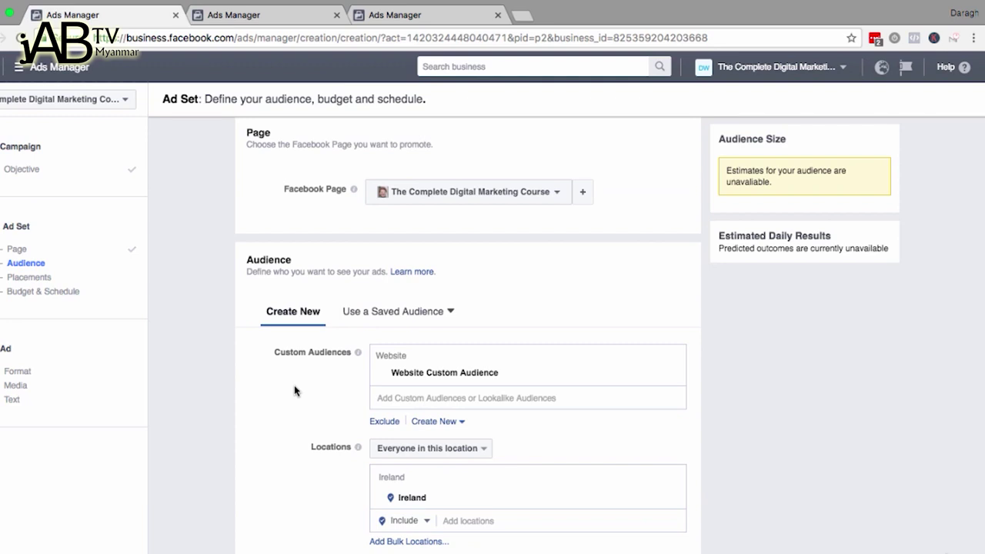
Step: Remove Ireland from the ad set's targeted locations
{"action": "scroll", "coordinate": [315, 385], "scroll_direction": "down", "scroll_amount": 2}
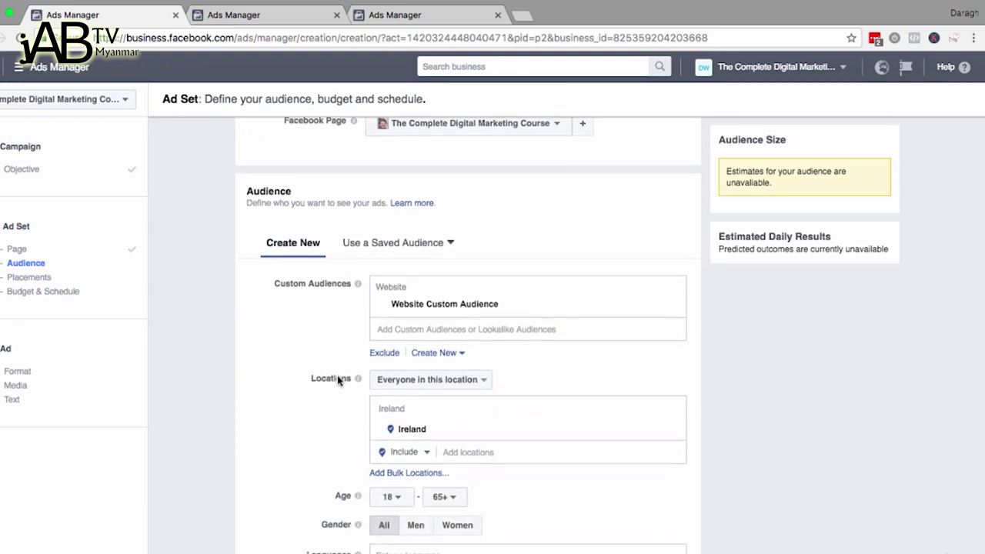
{"action": "left_click", "coordinate": [647, 424]}
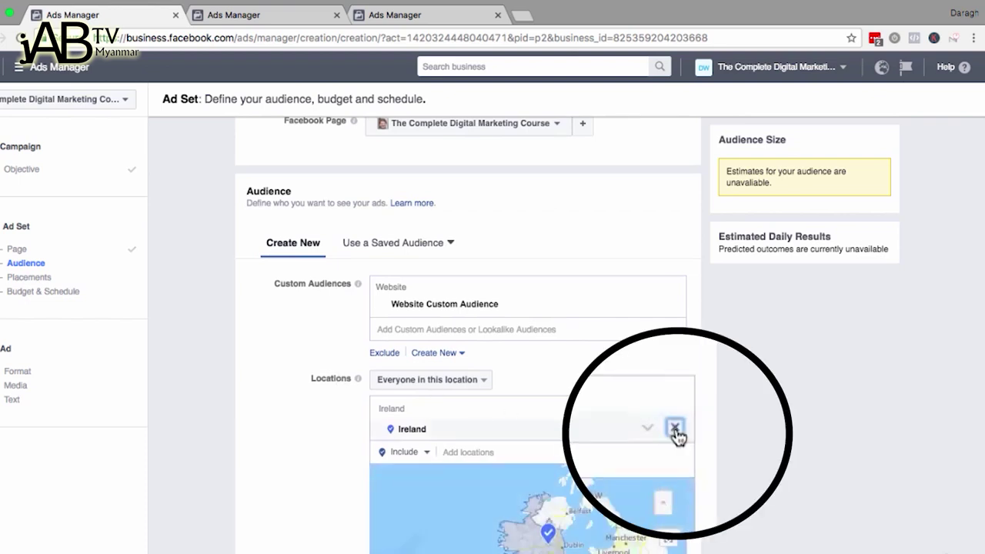
{"action": "left_click", "coordinate": [675, 427]}
Step: Remove the Education, Fitness and wellness, and Entrepreneurship interests from the detailed targeting
{"action": "scroll", "coordinate": [311, 406], "scroll_direction": "down", "scroll_amount": 5}
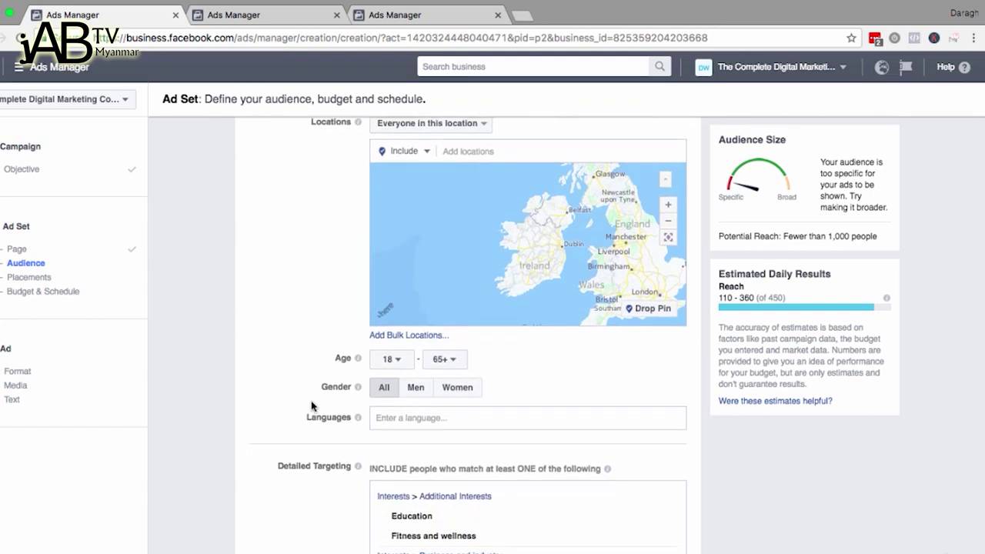
{"action": "scroll", "coordinate": [312, 405], "scroll_direction": "down", "scroll_amount": 2}
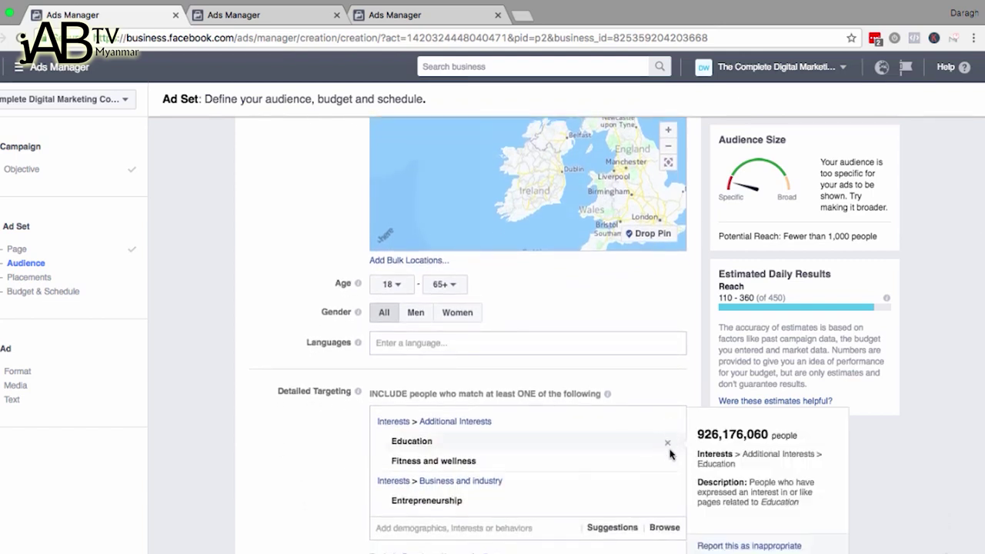
{"action": "left_click", "coordinate": [667, 442]}
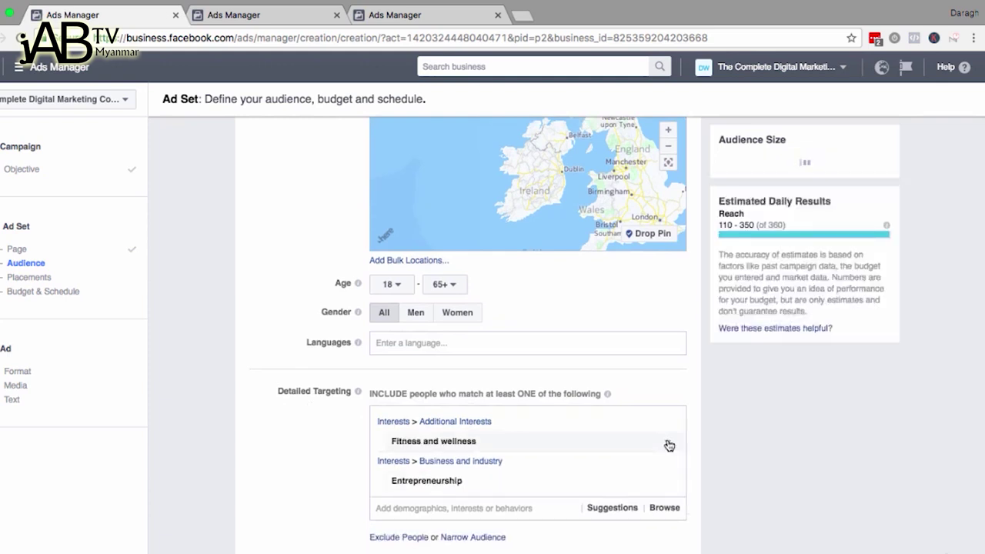
{"action": "left_click", "coordinate": [669, 446]}
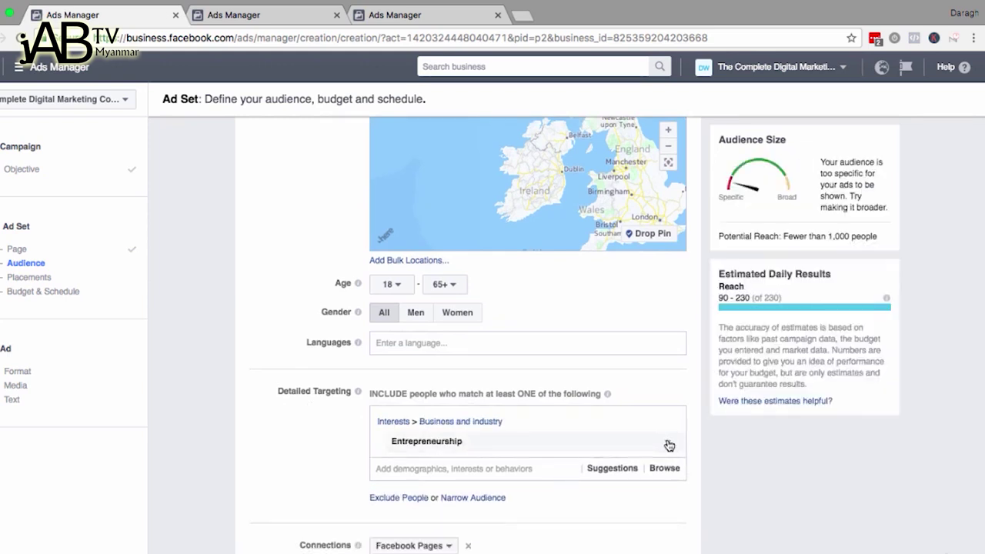
{"action": "left_click", "coordinate": [668, 446]}
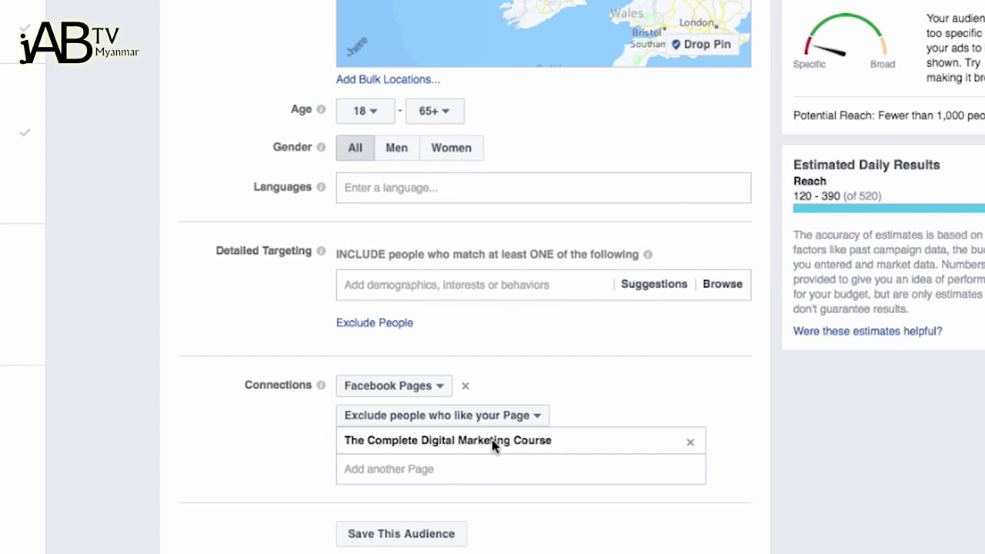
Step: Switch the ad set from automatic to Edit Placements and review the Facebook platform's placement options
{"action": "scroll", "coordinate": [297, 418], "scroll_direction": "down", "scroll_amount": 5}
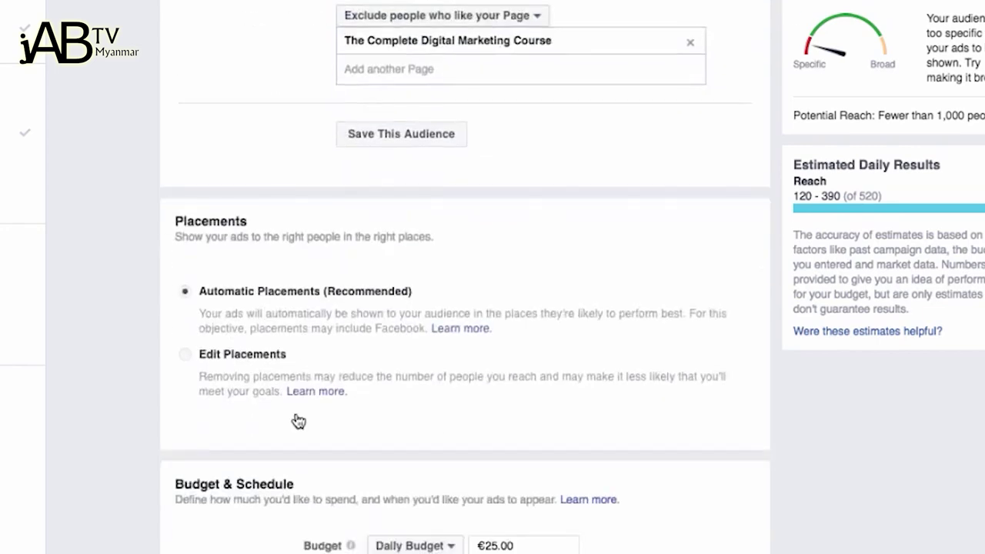
{"action": "scroll", "coordinate": [297, 418], "scroll_direction": "down", "scroll_amount": 1}
{"action": "left_click", "coordinate": [242, 255]}
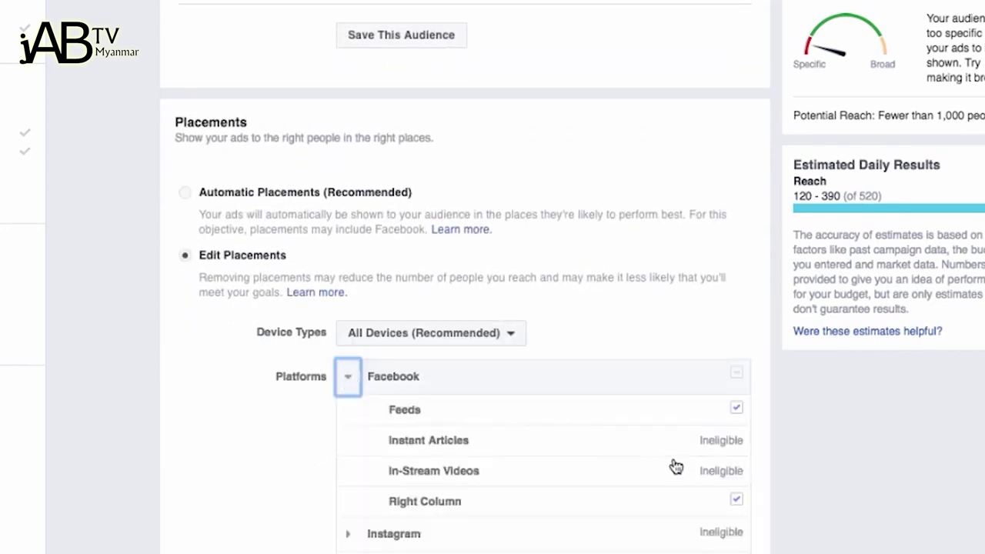
{"action": "left_click", "coordinate": [349, 377]}
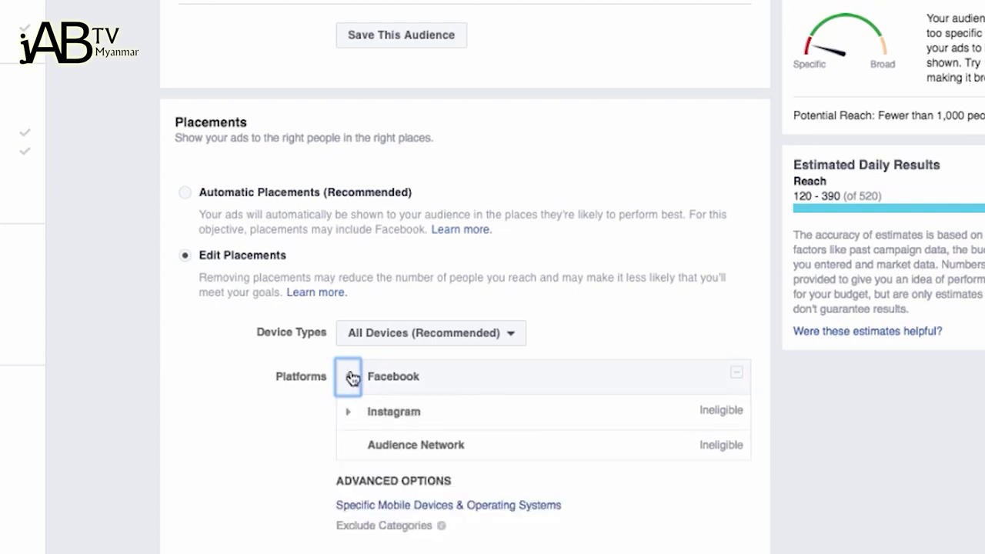
Step: Set the ad set's daily budget to €5.00
{"action": "scroll", "coordinate": [229, 392], "scroll_direction": "down", "scroll_amount": 1}
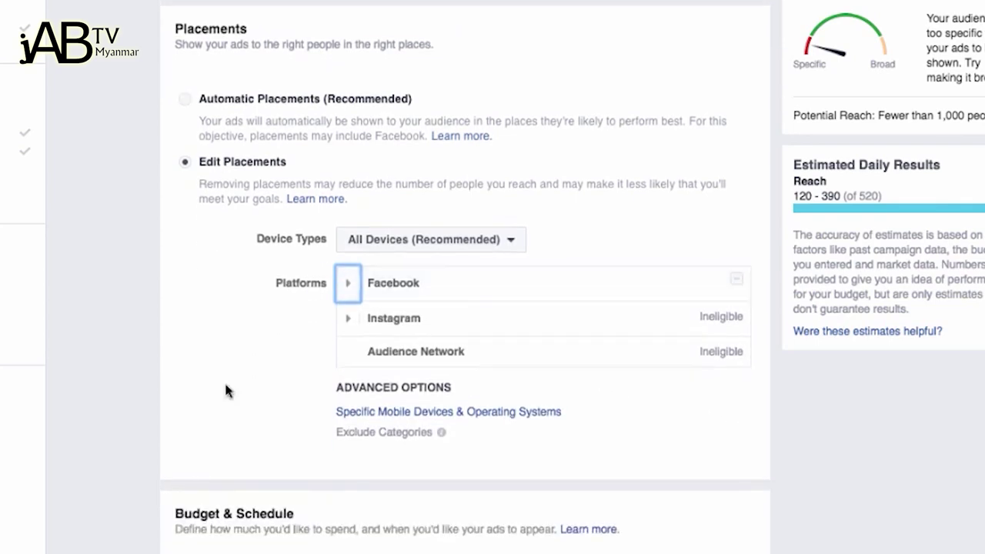
{"action": "scroll", "coordinate": [225, 391], "scroll_direction": "down", "scroll_amount": 1}
{"action": "scroll", "coordinate": [226, 390], "scroll_direction": "down", "scroll_amount": 1}
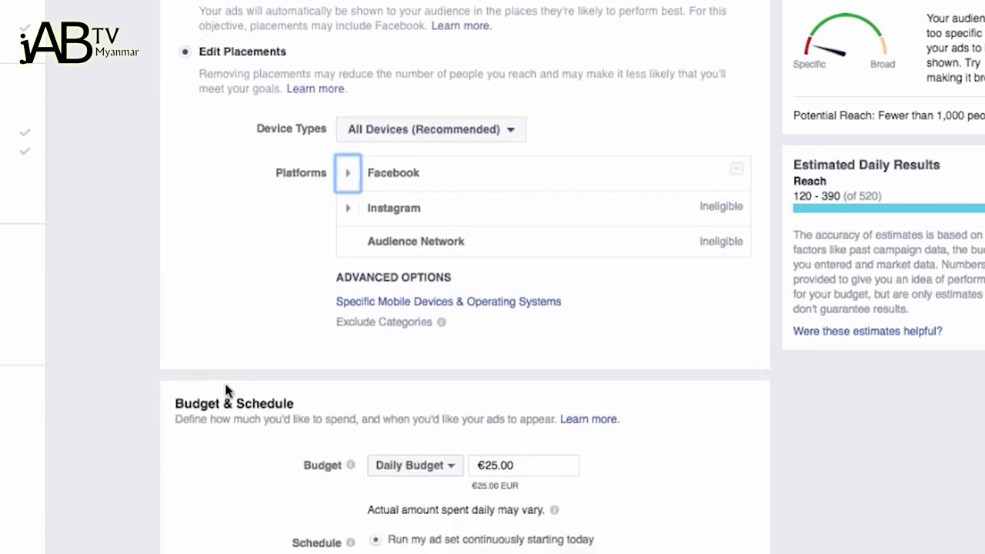
{"action": "scroll", "coordinate": [227, 392], "scroll_direction": "down", "scroll_amount": 1}
{"action": "scroll", "coordinate": [229, 395], "scroll_direction": "down", "scroll_amount": 1}
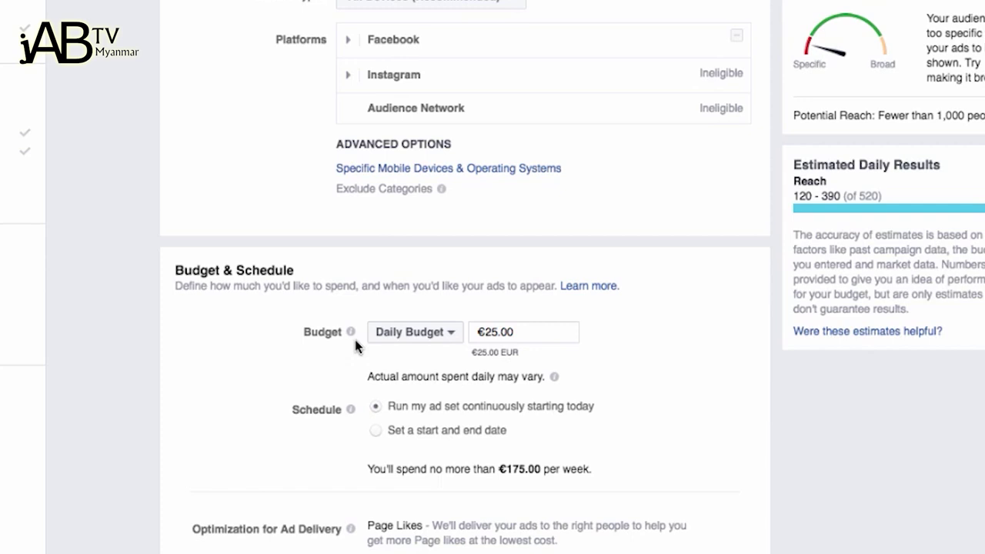
{"action": "left_click", "coordinate": [488, 331]}
{"action": "key", "text": "BackSpace"}
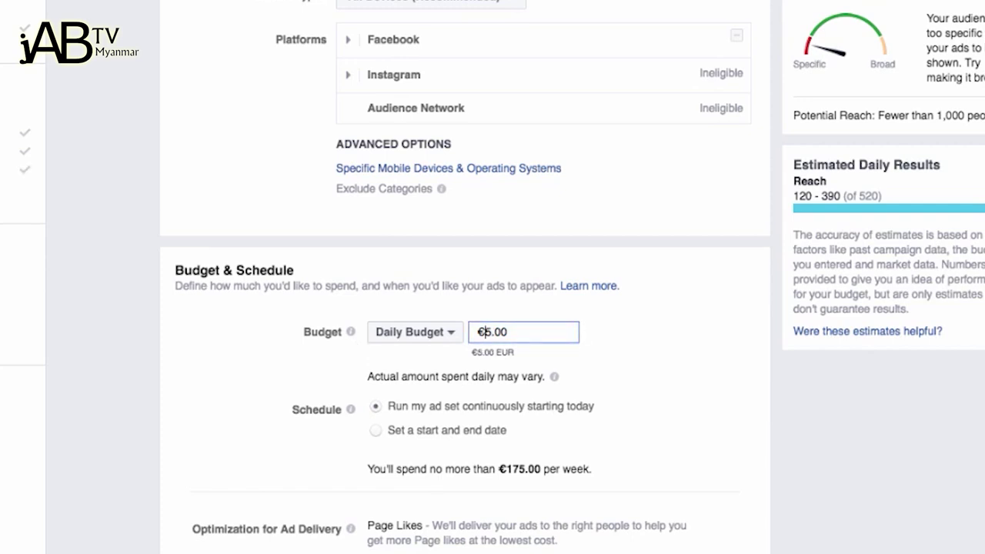
{"action": "left_click", "coordinate": [651, 350]}
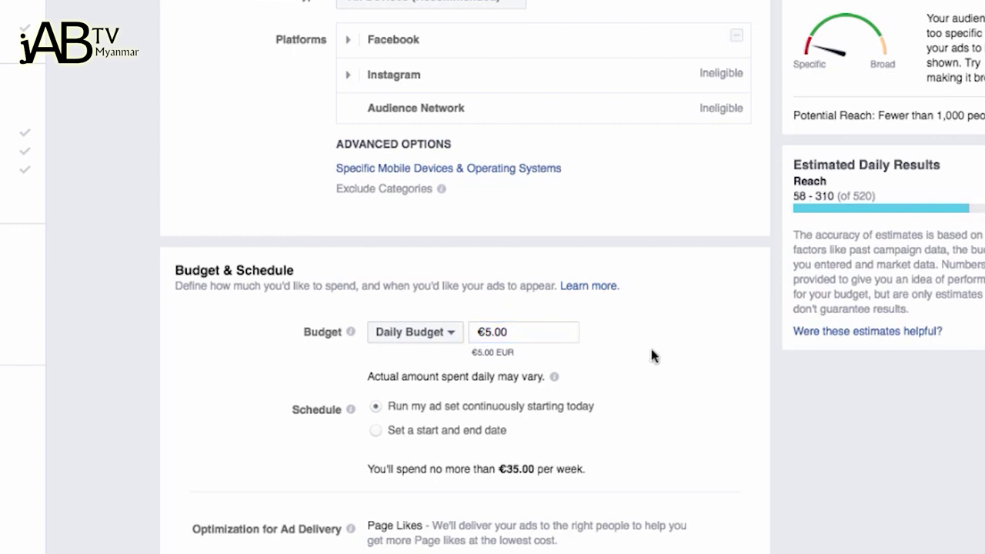
Step: Schedule the ad set with a start and end date, from Apr 23 to Apr 30, 2017, and check the spend summary
{"action": "scroll", "coordinate": [651, 355], "scroll_direction": "down", "scroll_amount": 3}
{"action": "left_click", "coordinate": [392, 351]}
{"action": "scroll", "coordinate": [323, 362], "scroll_direction": "down", "scroll_amount": 2}
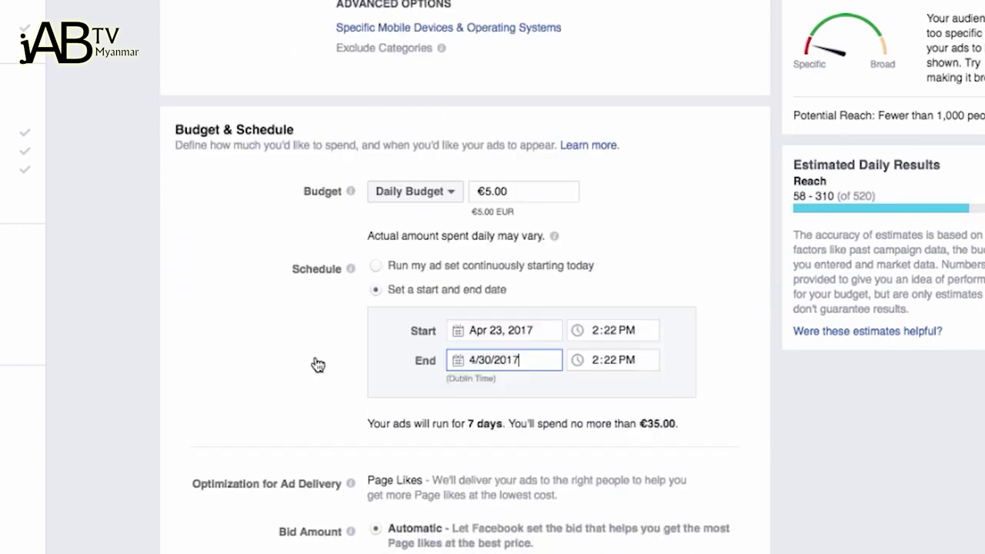
{"action": "left_click_drag", "start_coordinate": [368, 423], "coordinate": [684, 420]}
Step: Name the ad set starting with "Website"
{"action": "scroll", "coordinate": [308, 376], "scroll_direction": "down", "scroll_amount": 1}
{"action": "scroll", "coordinate": [307, 380], "scroll_direction": "down", "scroll_amount": 5}
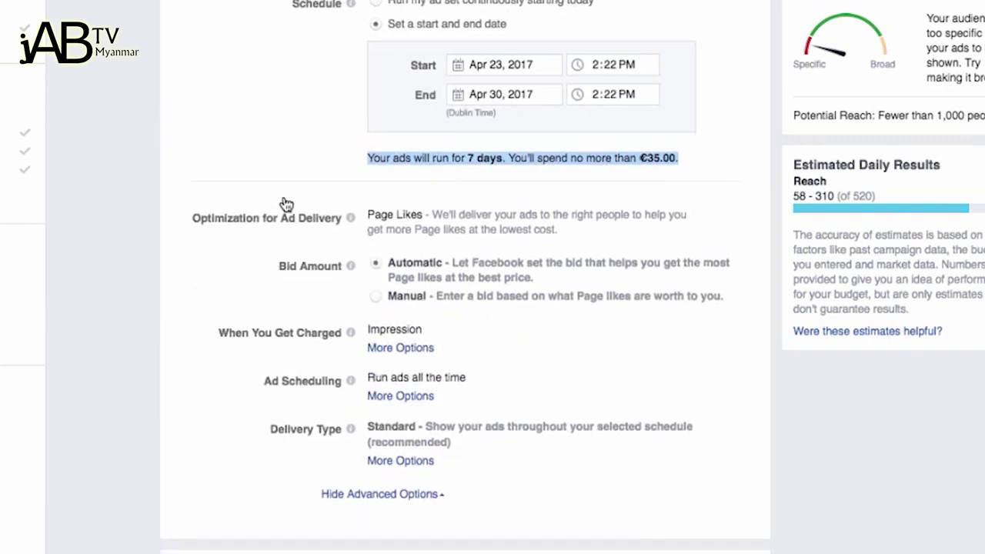
{"action": "key", "text": "Tab"}
{"action": "type", "text": "Web"}
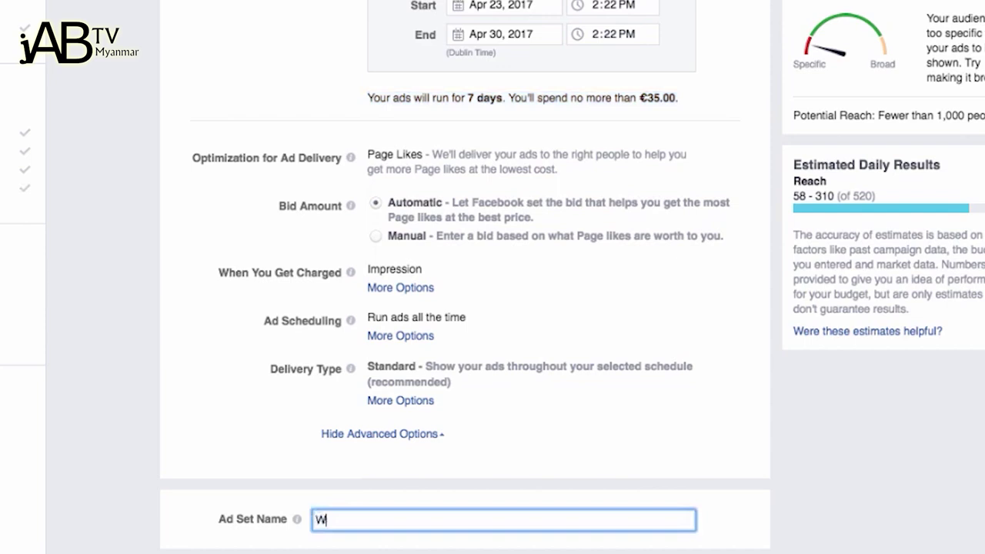
{"action": "type", "text": "site"}
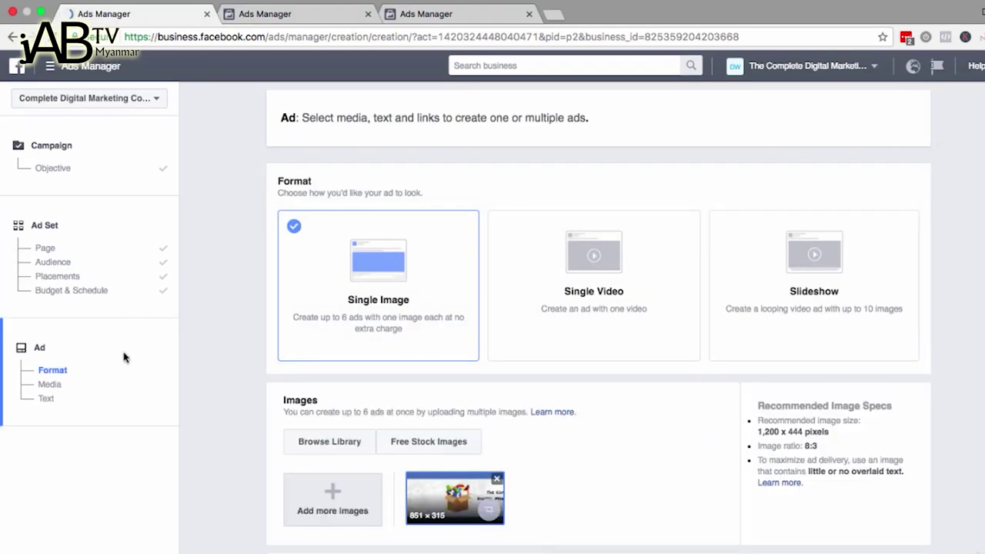
Step: Replace the single-image ad's text with "LIKE this page ....."
{"action": "scroll", "coordinate": [568, 435], "scroll_direction": "down", "scroll_amount": 3}
{"action": "scroll", "coordinate": [568, 435], "scroll_direction": "down", "scroll_amount": 2}
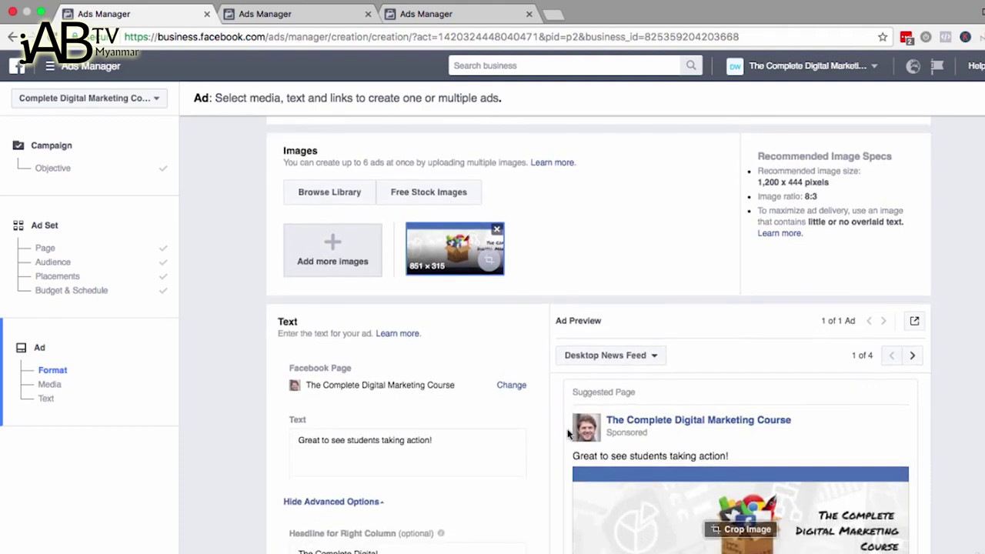
{"action": "scroll", "coordinate": [628, 341], "scroll_direction": "down", "scroll_amount": 3}
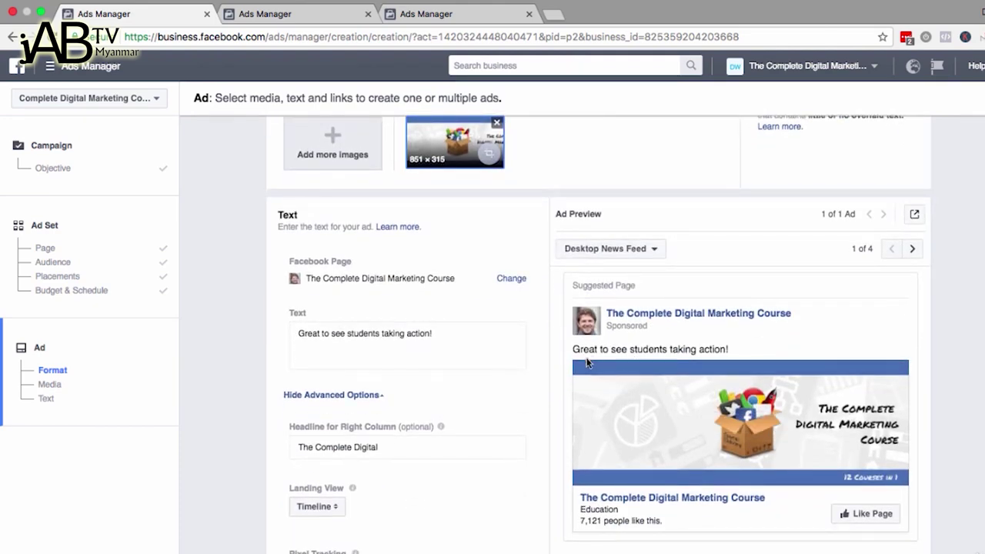
{"action": "left_click", "coordinate": [412, 337]}
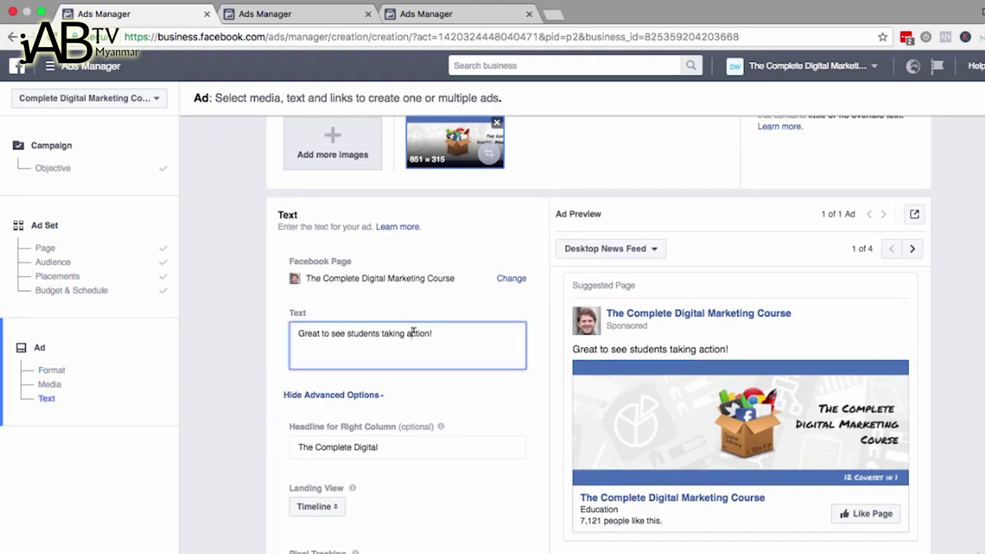
{"action": "left_click_drag", "start_coordinate": [439, 330], "coordinate": [295, 331]}
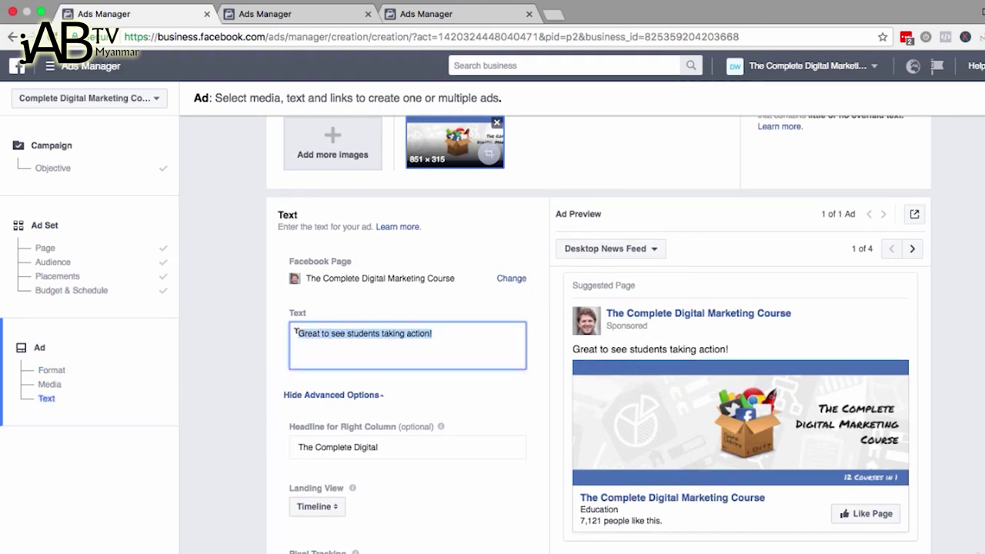
{"action": "type", "text": "LIKE this page ....."}
Step: Clear the ad's optional Headline for Right Column and review the remaining landing view and tracking options
{"action": "left_click_drag", "start_coordinate": [383, 448], "coordinate": [282, 445]}
{"action": "key", "text": "BackSpace"}
{"action": "left_click", "coordinate": [477, 499]}
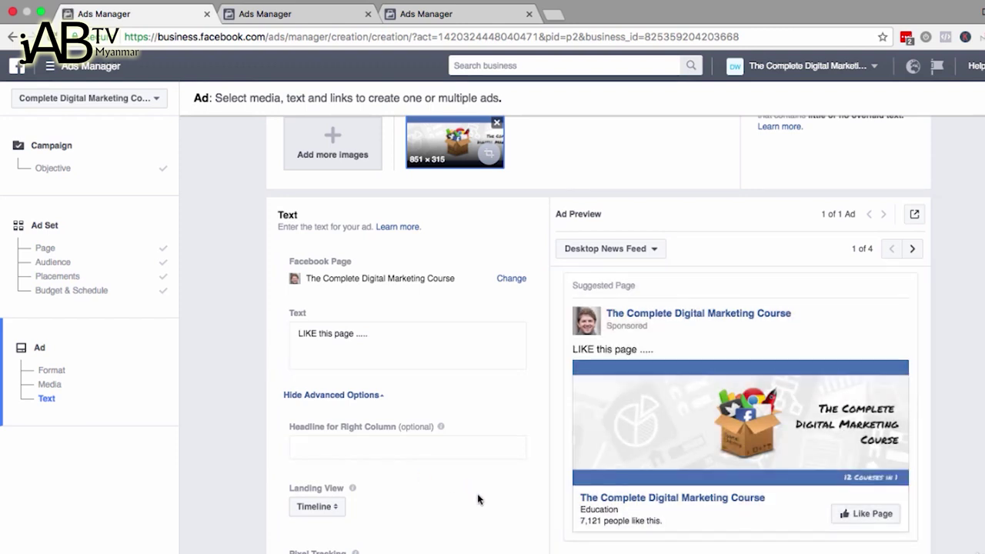
{"action": "scroll", "coordinate": [478, 499], "scroll_direction": "down", "scroll_amount": 3}
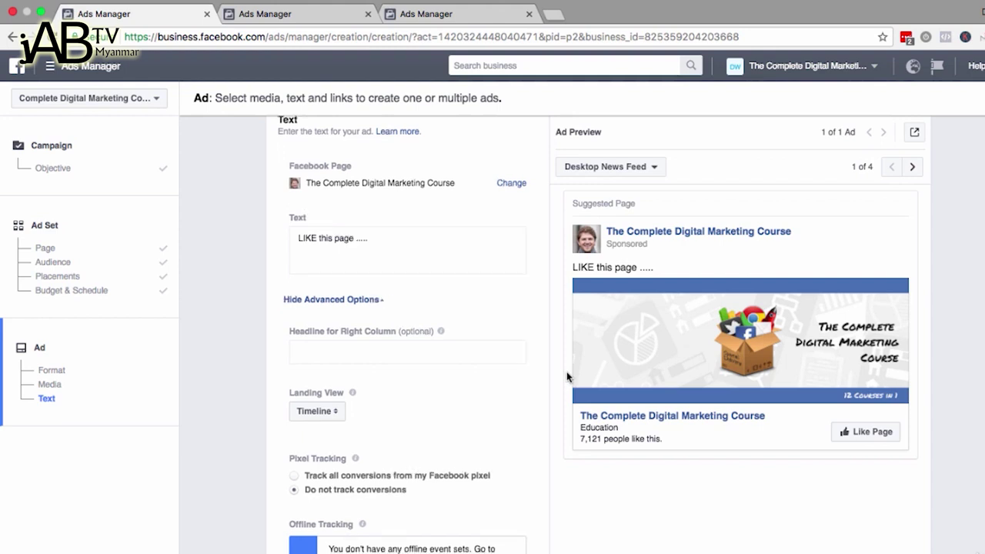
{"action": "scroll", "coordinate": [568, 377], "scroll_direction": "down", "scroll_amount": 4}
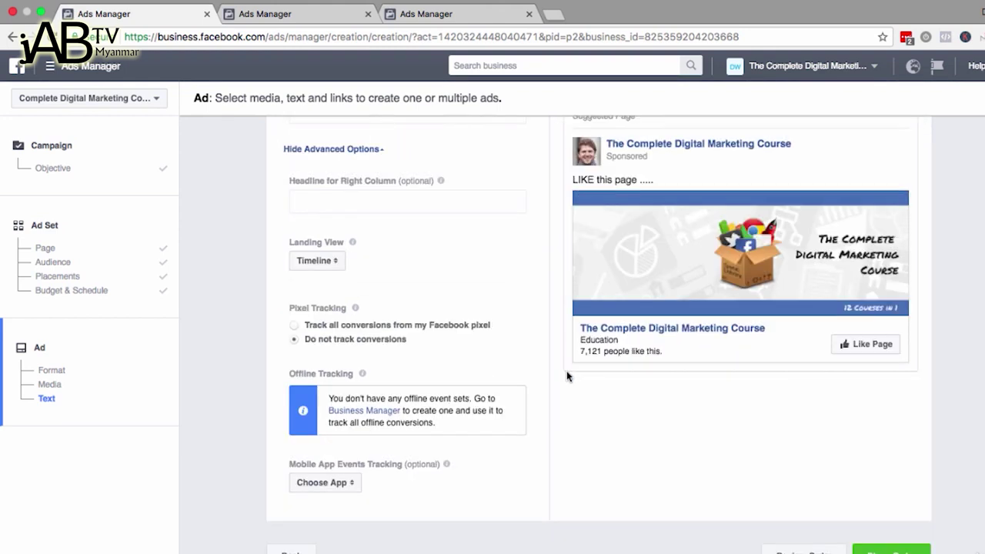
Step: Show all ad sets of the account in the other Ads Manager tab and select Website Custom Audience (365 days)
{"action": "left_click", "coordinate": [464, 16]}
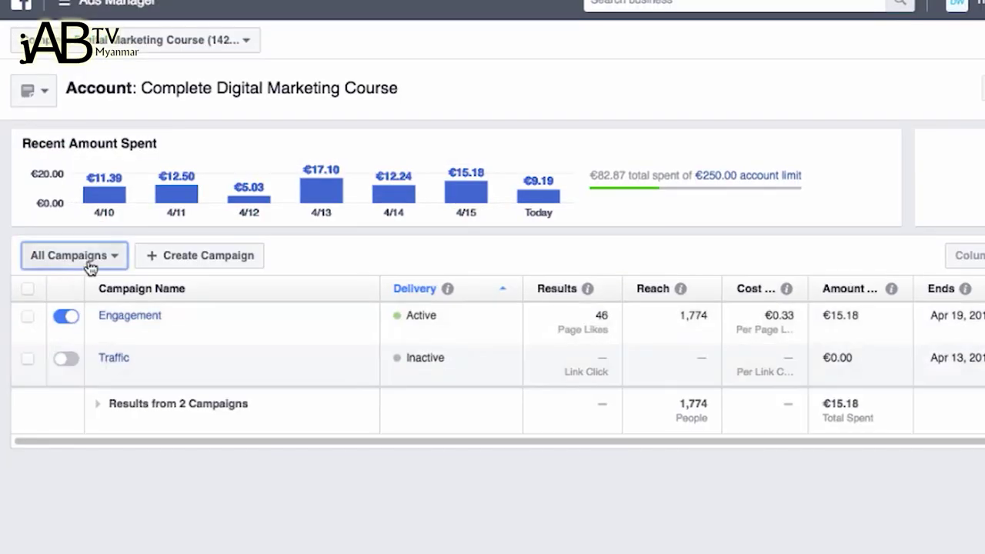
{"action": "left_click", "coordinate": [74, 258]}
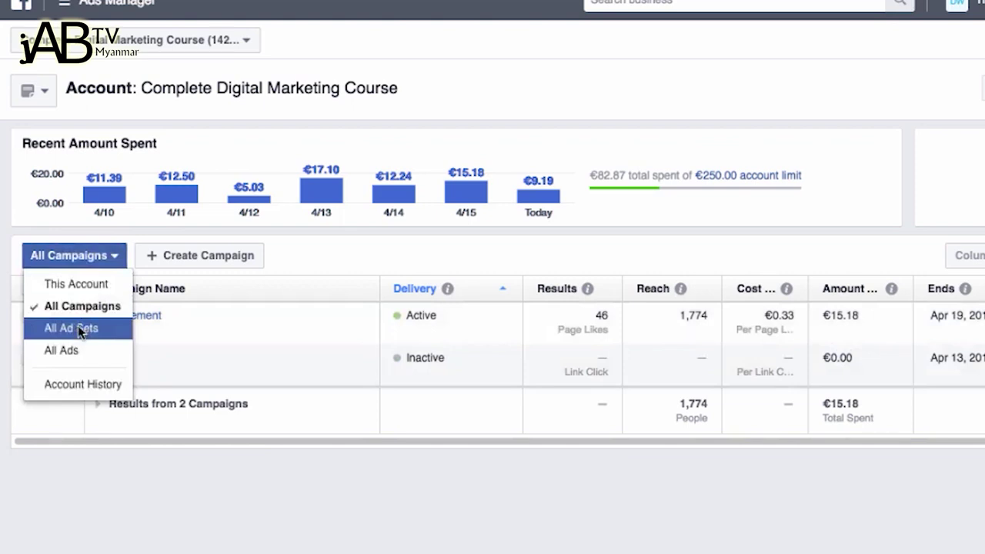
{"action": "left_click", "coordinate": [80, 330]}
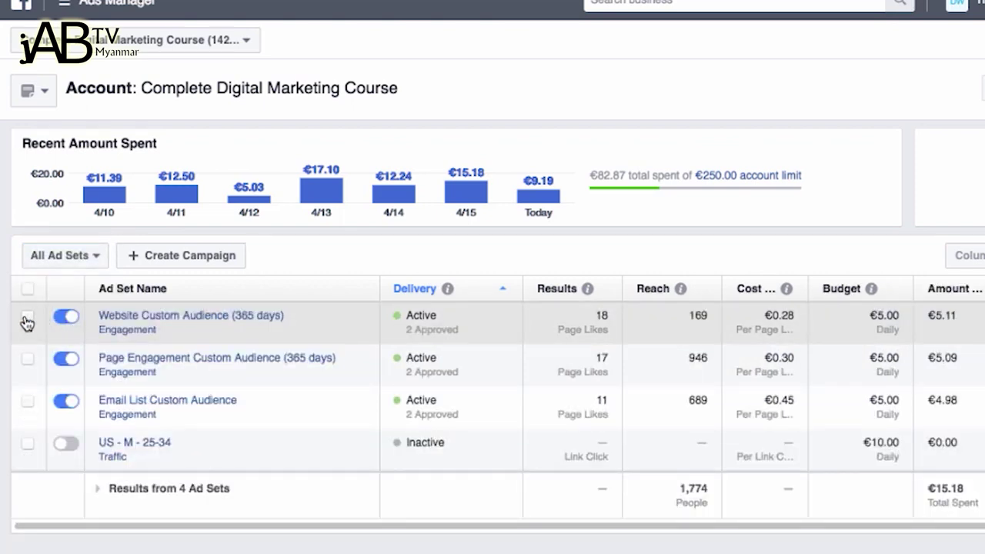
{"action": "left_click", "coordinate": [28, 317]}
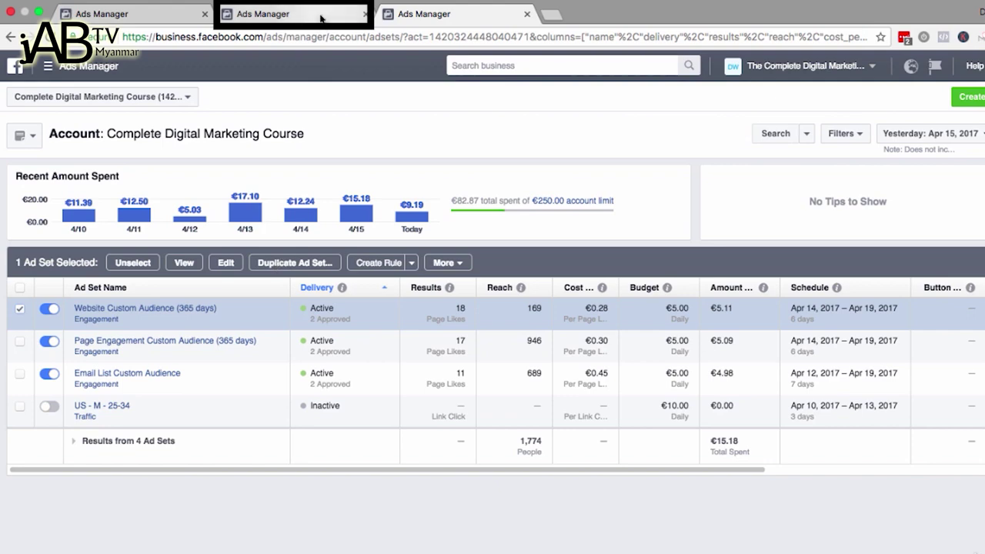
Step: Go to the second campaign draft and review the Audience settings of its ad set
{"action": "left_click", "coordinate": [376, 0]}
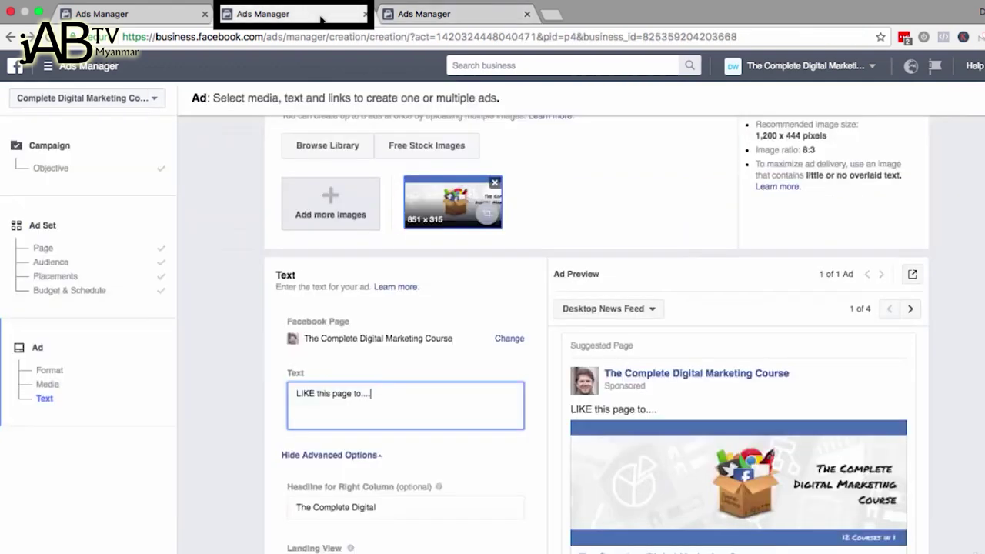
{"action": "left_click", "coordinate": [94, 263]}
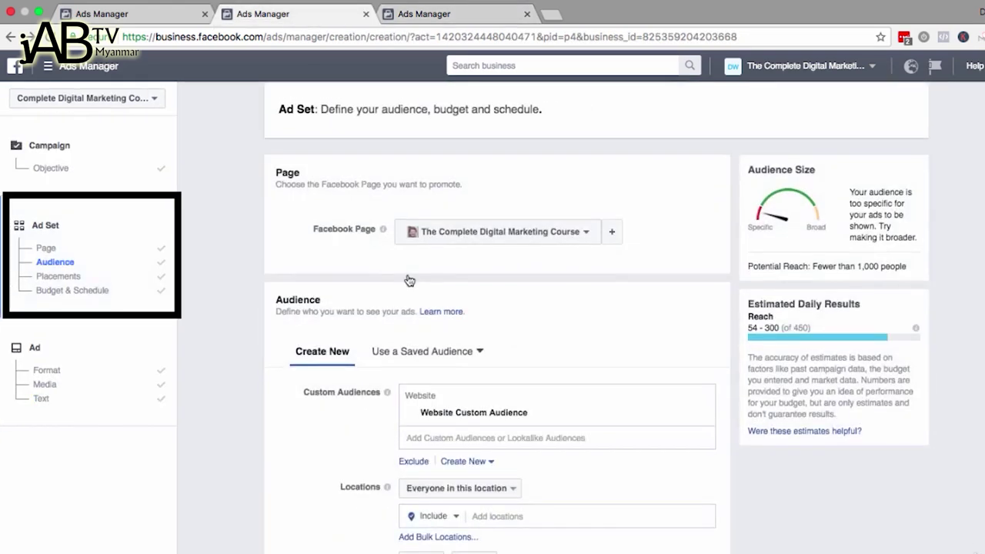
{"action": "left_click", "coordinate": [521, 268]}
{"action": "left_click", "coordinate": [601, 209]}
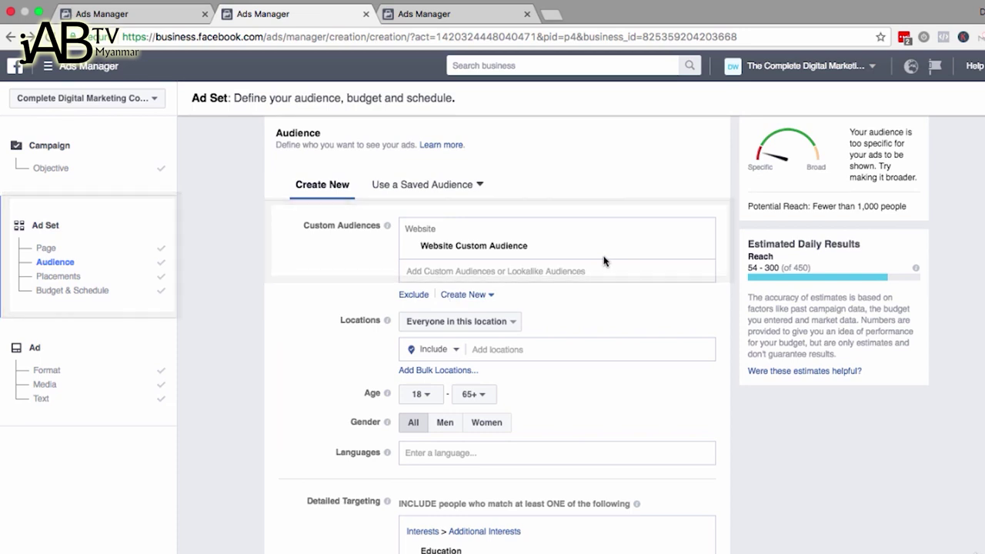
{"action": "left_click", "coordinate": [443, 16]}
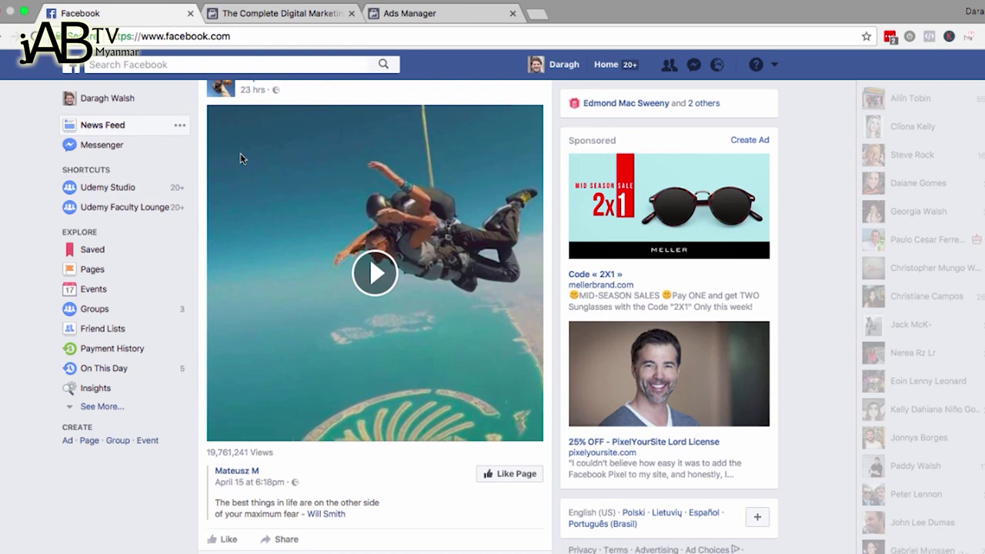
Step: Browse the posts and videos in the Facebook news feed
{"action": "scroll", "coordinate": [240, 159], "scroll_direction": "up", "scroll_amount": 1}
{"action": "scroll", "coordinate": [242, 154], "scroll_direction": "down", "scroll_amount": 8}
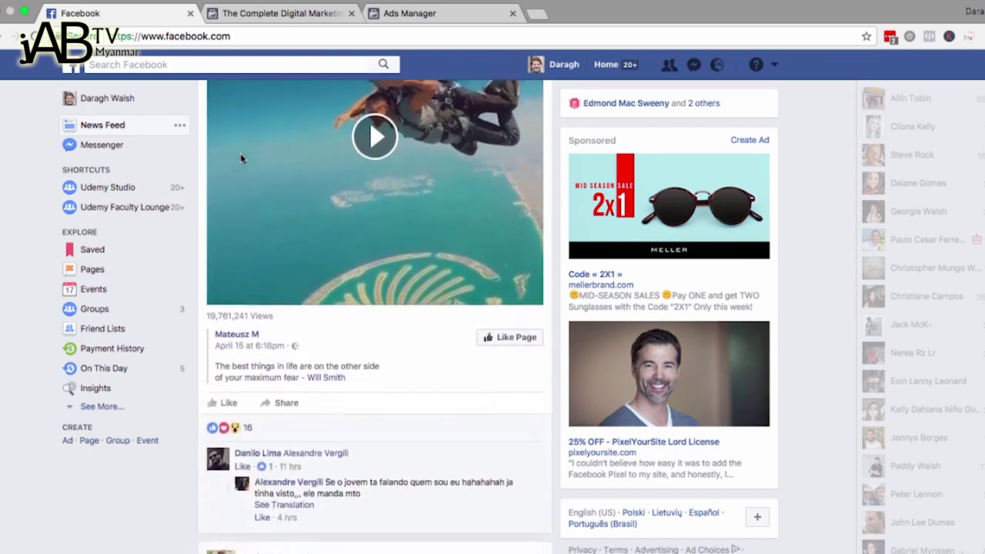
{"action": "scroll", "coordinate": [240, 158], "scroll_direction": "down", "scroll_amount": 10}
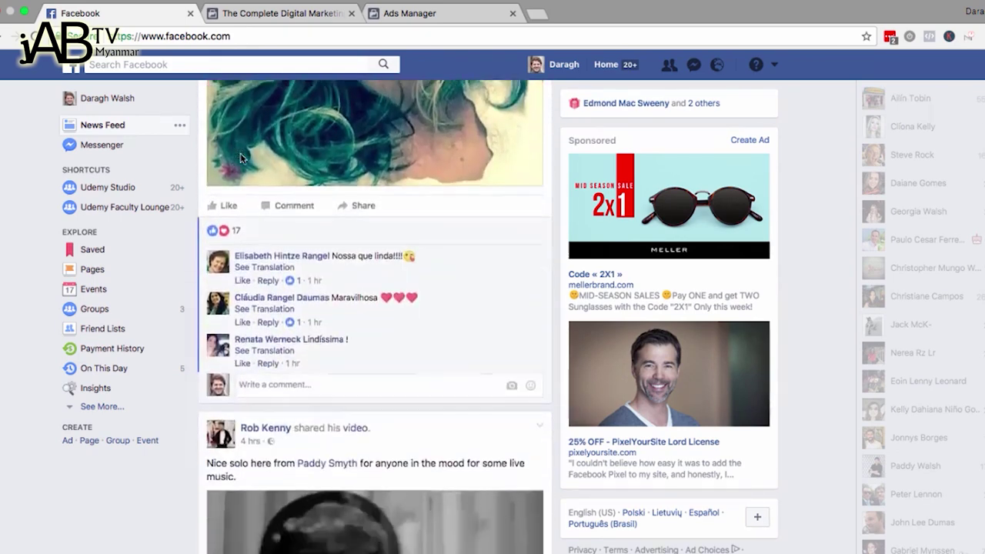
{"action": "scroll", "coordinate": [240, 157], "scroll_direction": "down", "scroll_amount": 4}
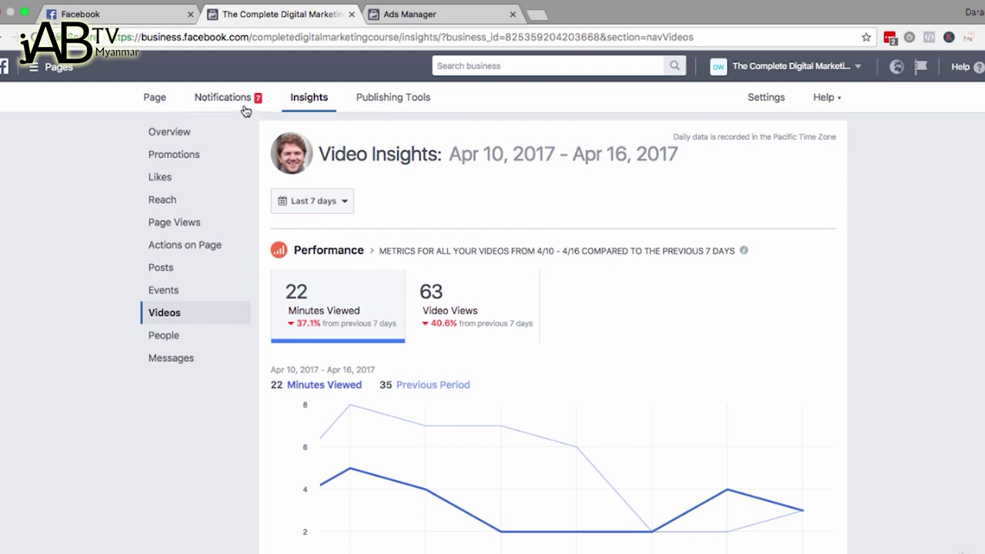
Step: Open the post details of the "Ask Me Anything About Facebook Ads!" video from the Page's Insights and examine its Video Views breakdown
{"action": "scroll", "coordinate": [215, 432], "scroll_direction": "down", "scroll_amount": 3}
{"action": "scroll", "coordinate": [215, 432], "scroll_direction": "down", "scroll_amount": 1}
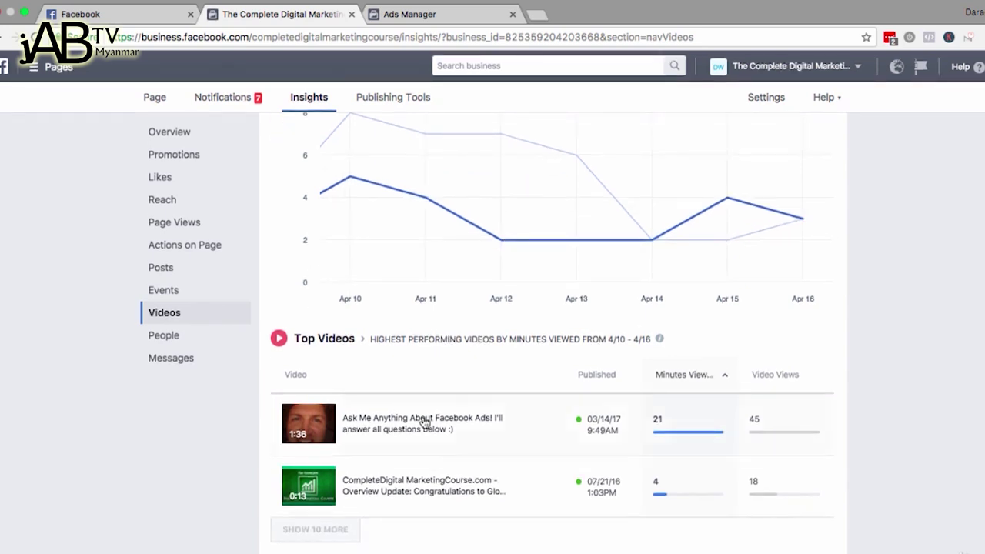
{"action": "left_click", "coordinate": [480, 433]}
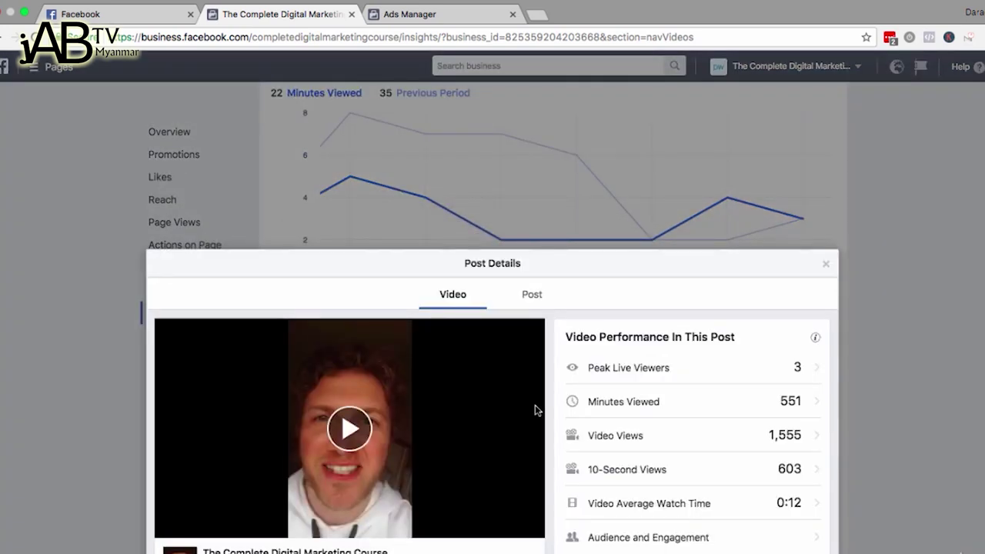
{"action": "left_click", "coordinate": [617, 438]}
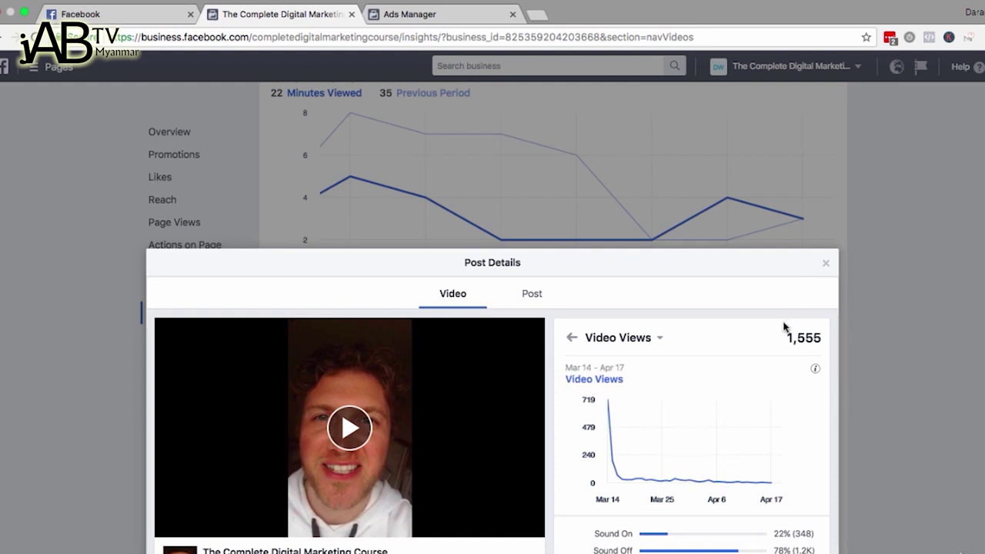
{"action": "scroll", "coordinate": [750, 435], "scroll_direction": "down", "scroll_amount": 3}
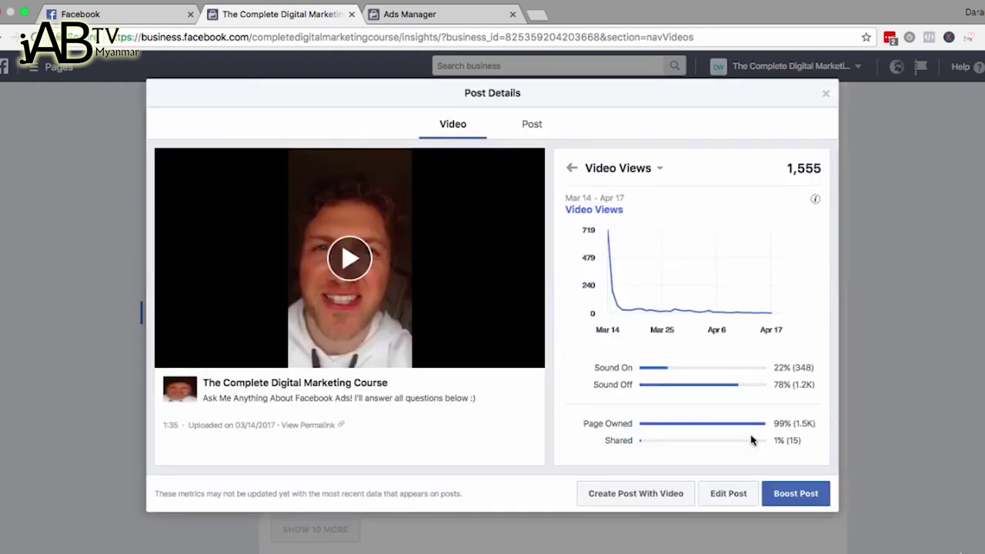
{"action": "left_click", "coordinate": [572, 168]}
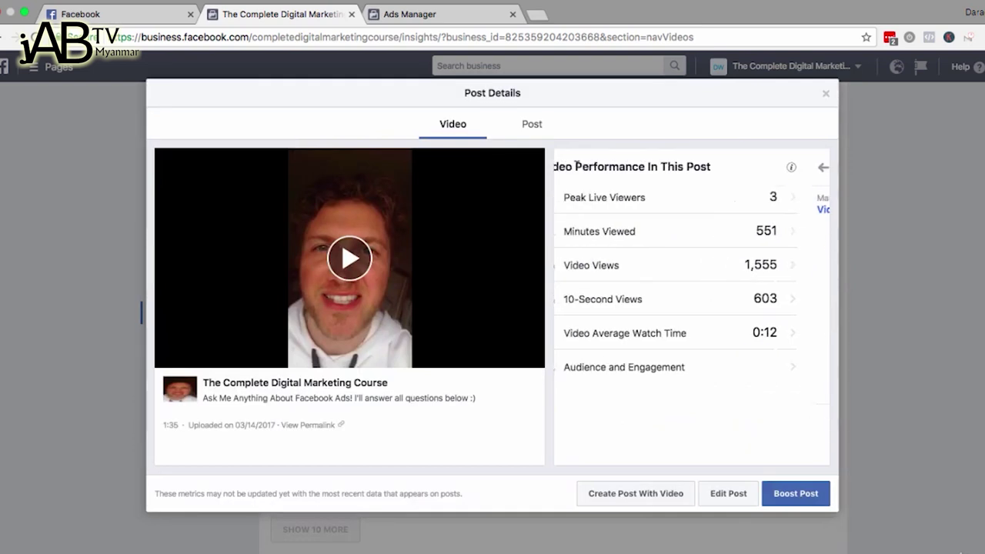
Step: Open the video post for editing, review its English (US) captions, and save the captions and the post
{"action": "left_click", "coordinate": [725, 497]}
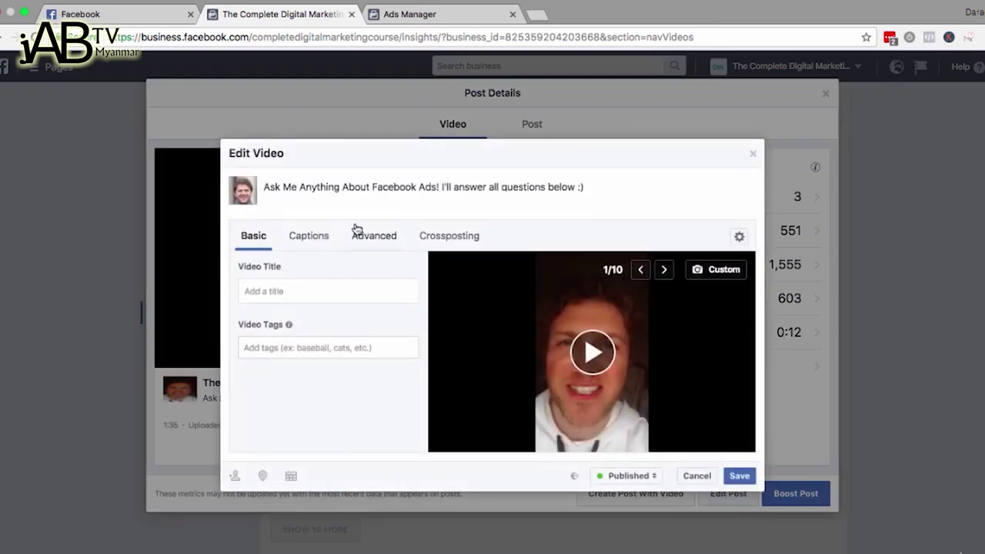
{"action": "left_click", "coordinate": [320, 238]}
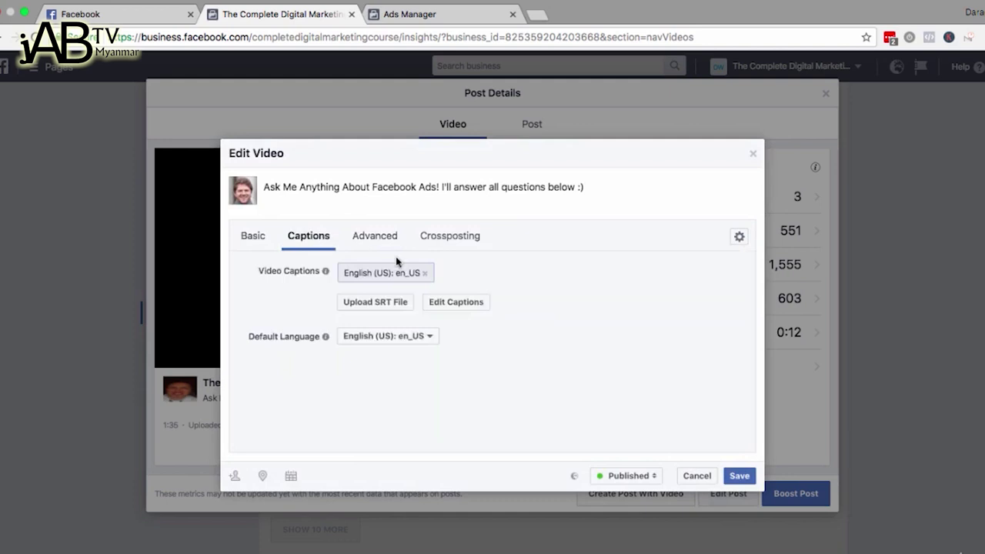
{"action": "left_click", "coordinate": [451, 305]}
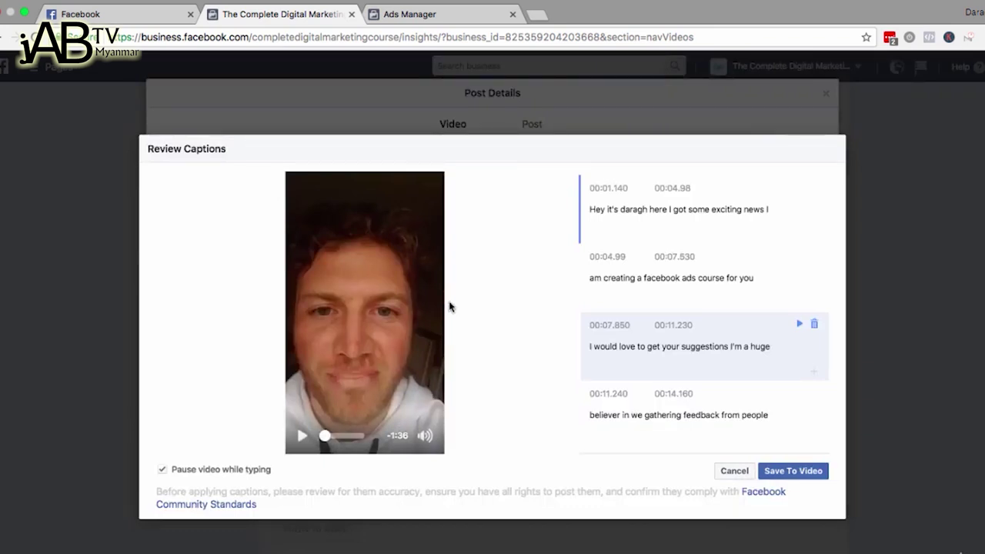
{"action": "left_click", "coordinate": [648, 280]}
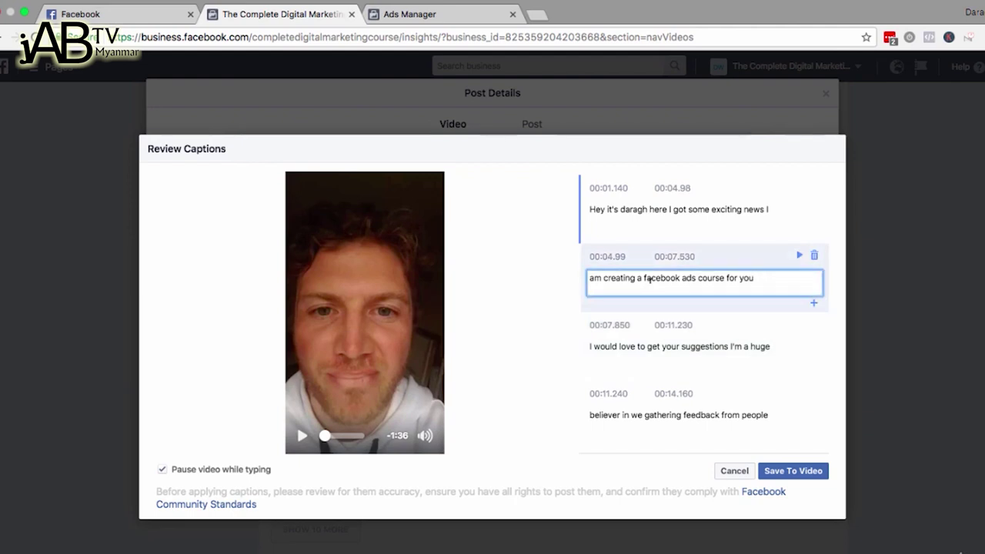
{"action": "scroll", "coordinate": [650, 279], "scroll_direction": "down", "scroll_amount": 2}
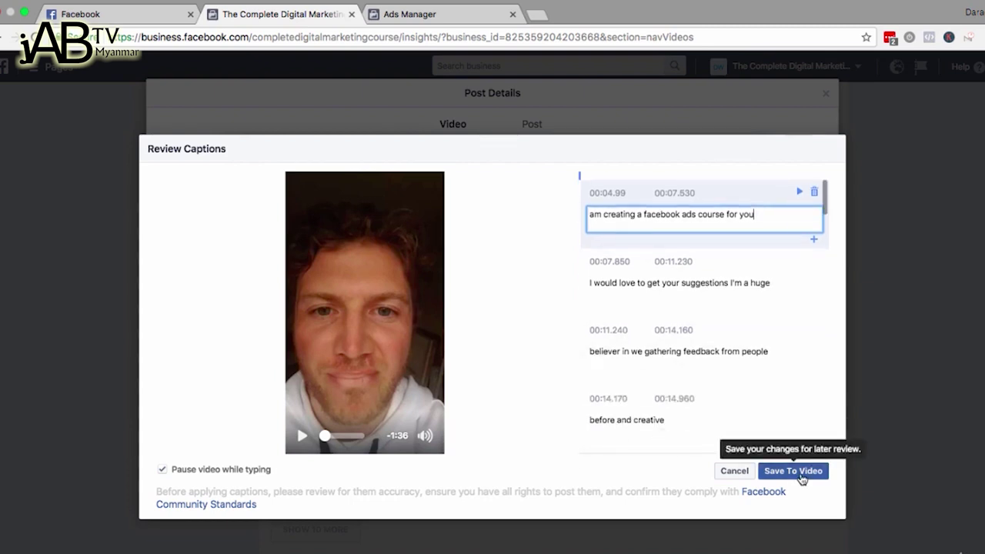
{"action": "left_click", "coordinate": [803, 478]}
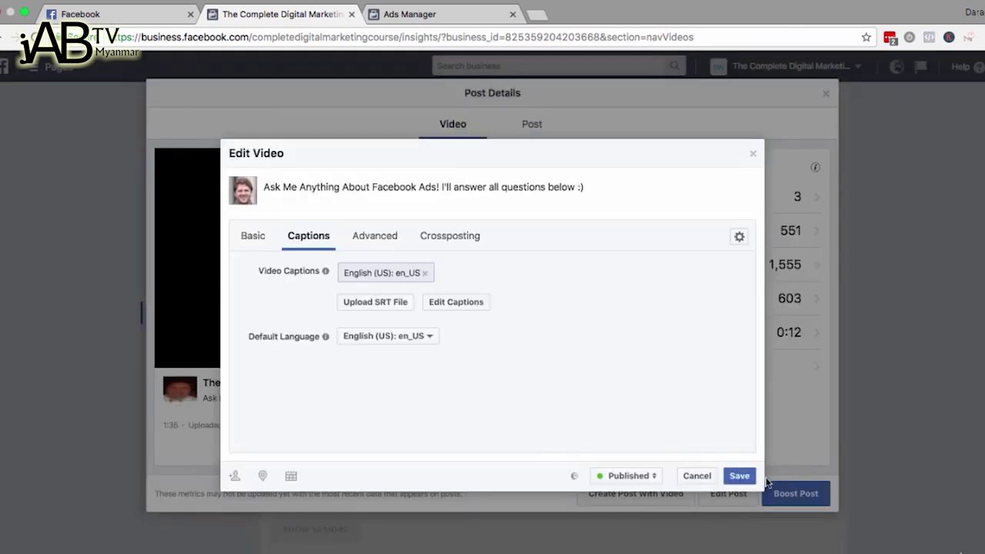
{"action": "left_click", "coordinate": [749, 482]}
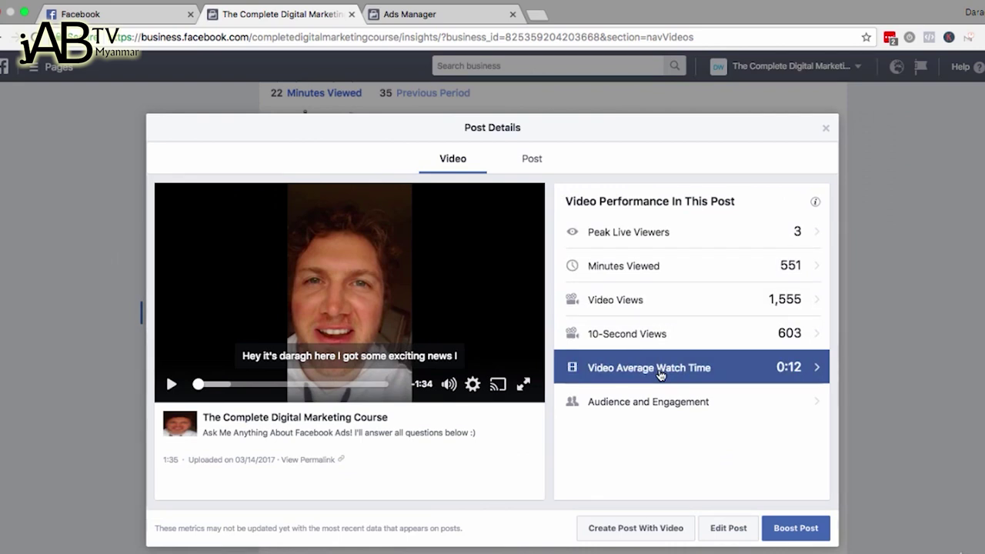
Step: Check the quality and caption options of the video player and the post's Video Average Watch Time
{"action": "left_click", "coordinate": [470, 385]}
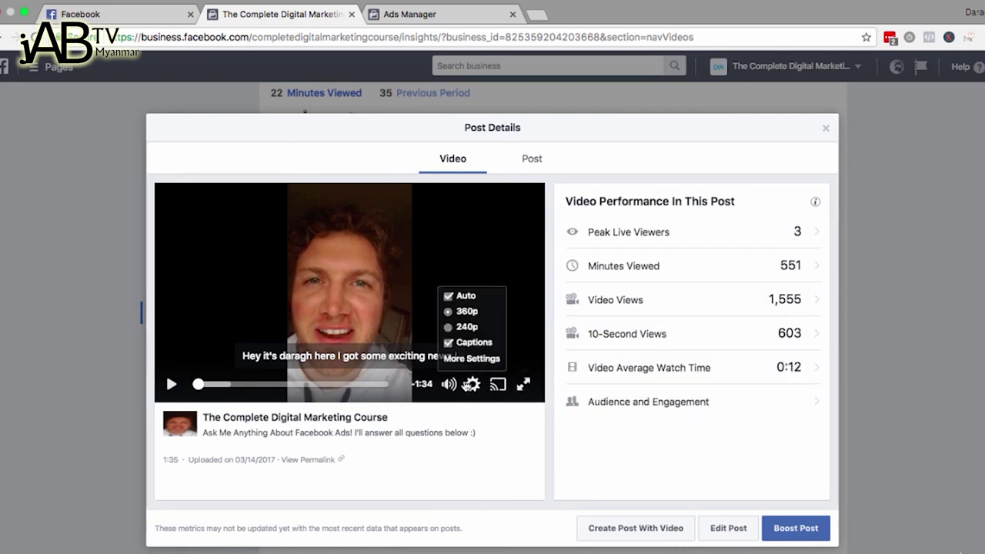
{"action": "left_click", "coordinate": [466, 385]}
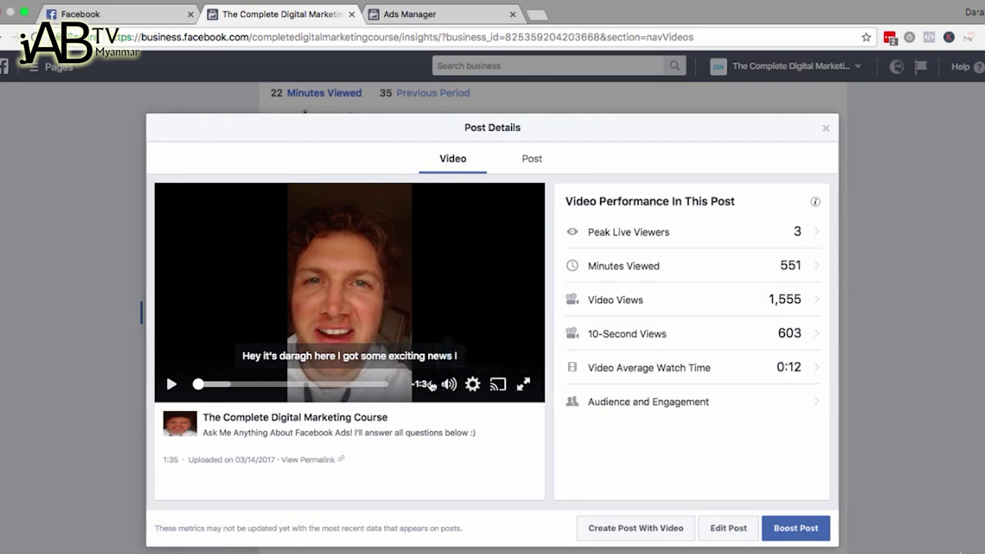
{"action": "left_click", "coordinate": [708, 369]}
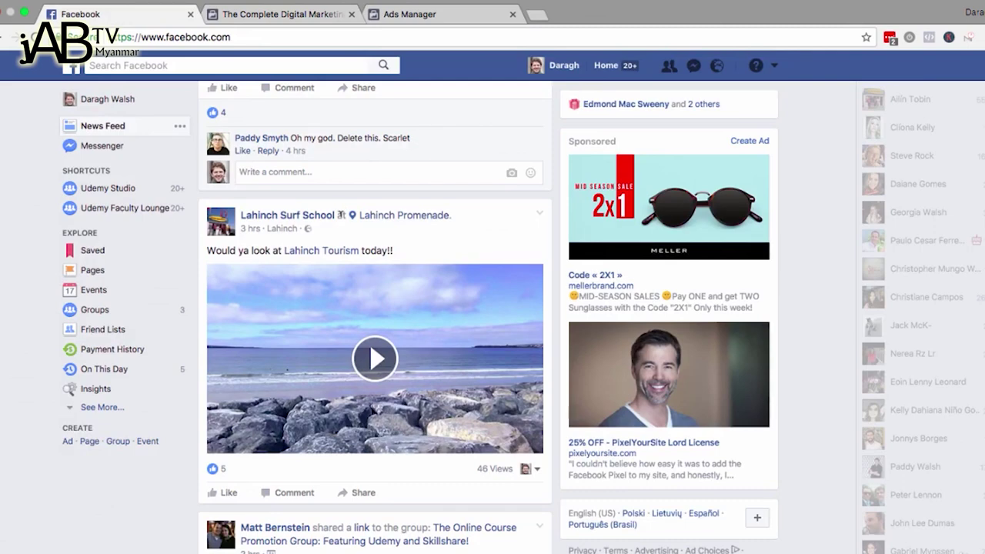
Step: Look further through the posts in the Facebook news feed in the other browser tab
{"action": "scroll", "coordinate": [341, 277], "scroll_direction": "down", "scroll_amount": 10}
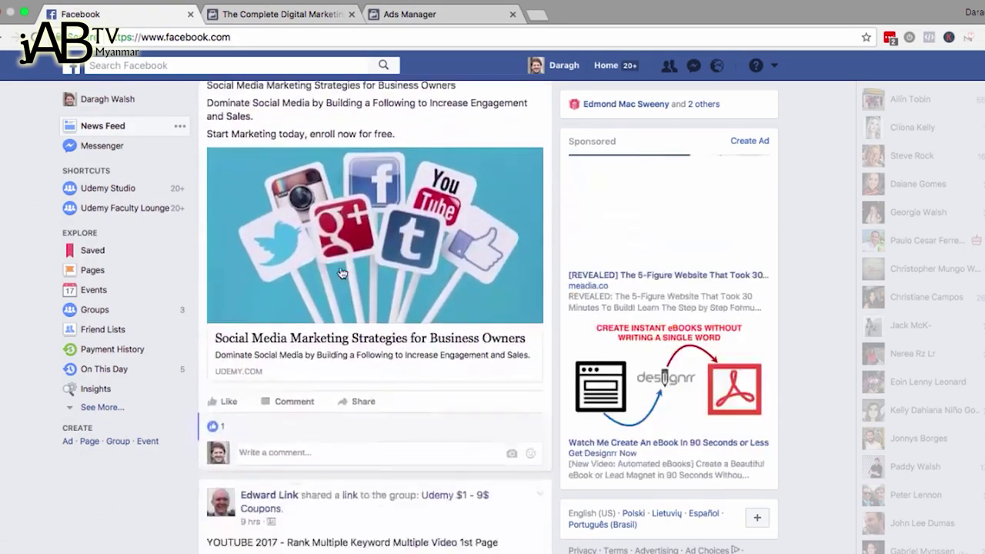
{"action": "scroll", "coordinate": [342, 274], "scroll_direction": "down", "scroll_amount": 13}
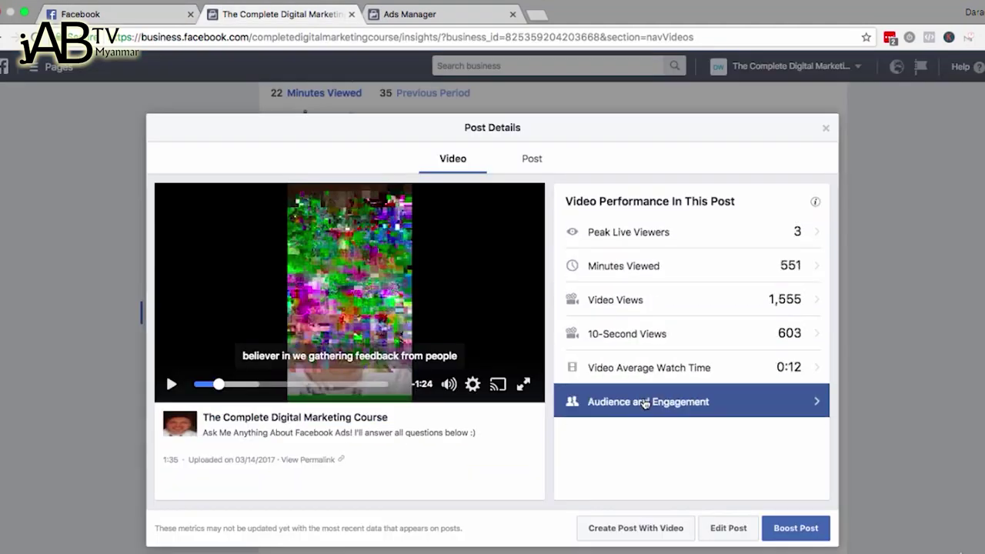
Step: Examine the Top Audience and Top Location breakdowns in the video's Audience and Engagement metrics
{"action": "left_click", "coordinate": [645, 402]}
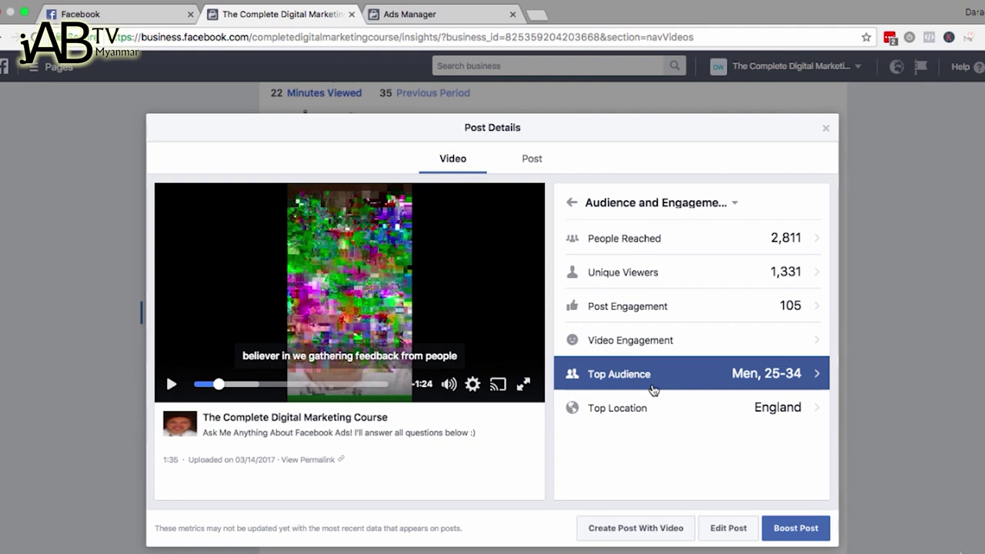
{"action": "left_click", "coordinate": [653, 390]}
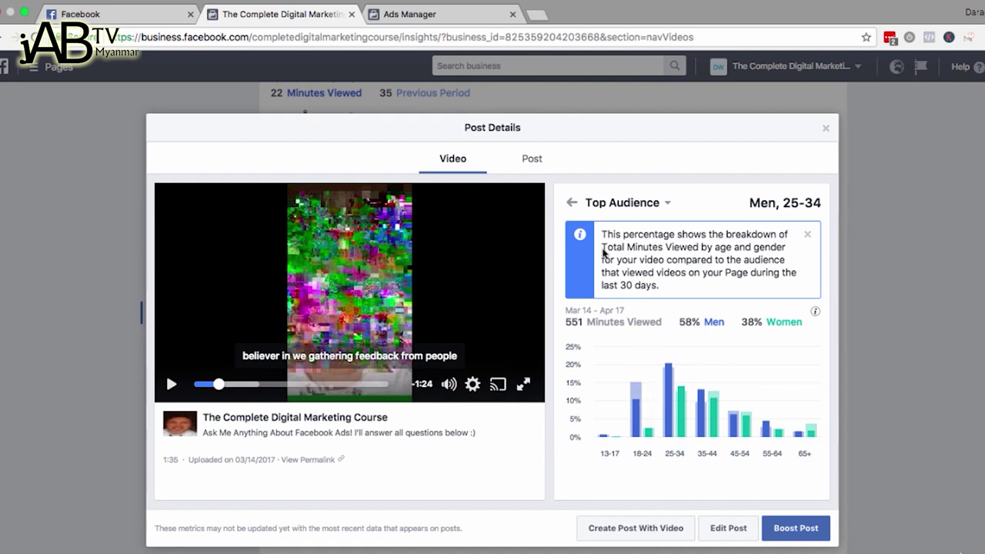
{"action": "left_click", "coordinate": [578, 204]}
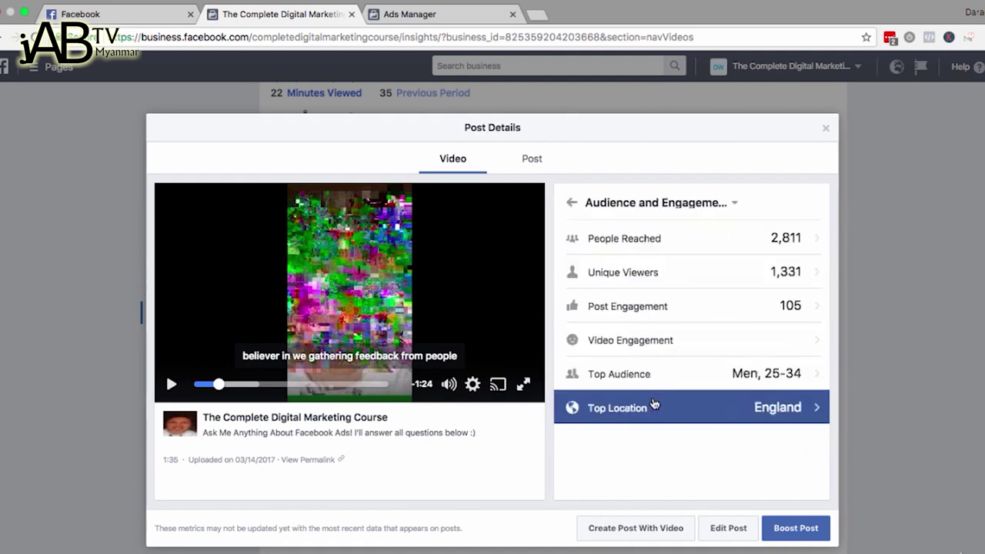
{"action": "left_click", "coordinate": [652, 406]}
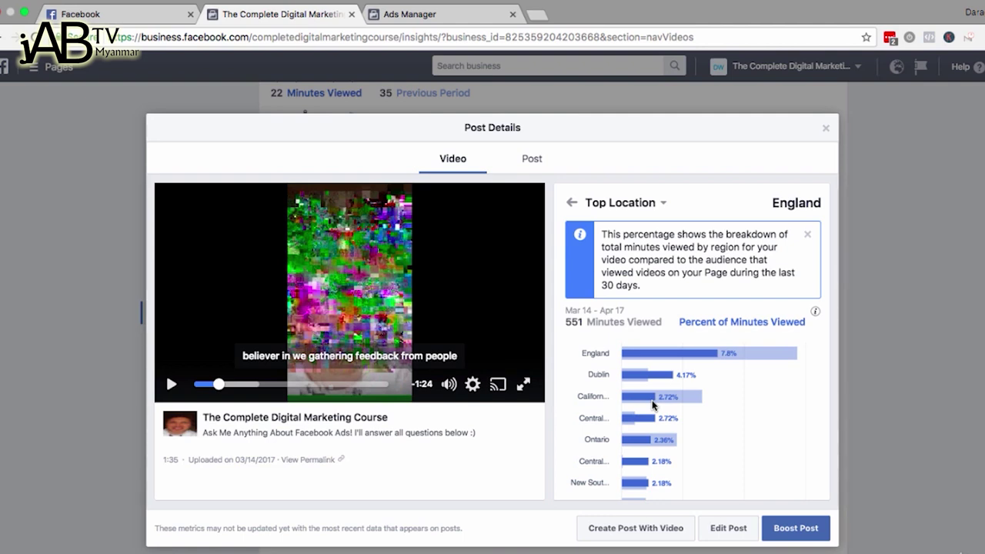
{"action": "left_click", "coordinate": [574, 204]}
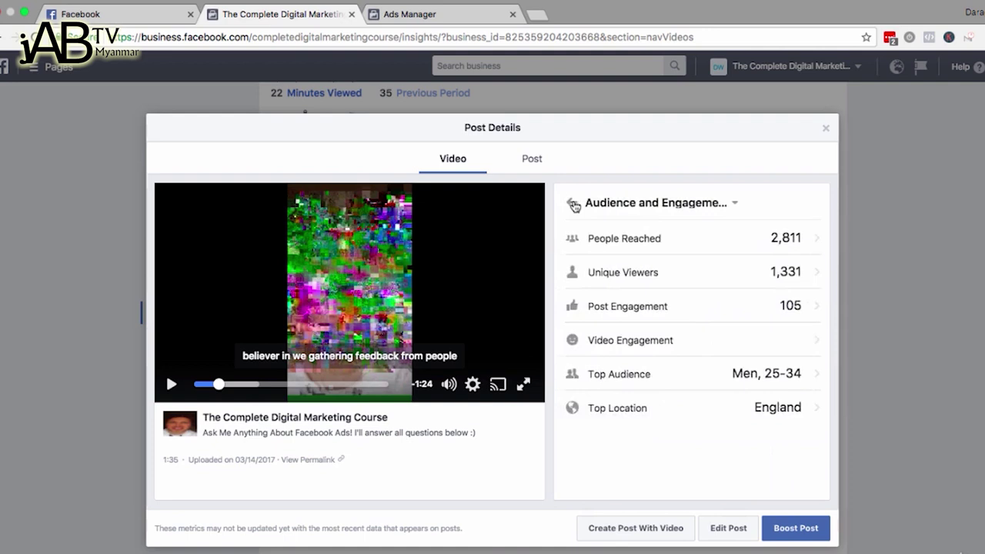